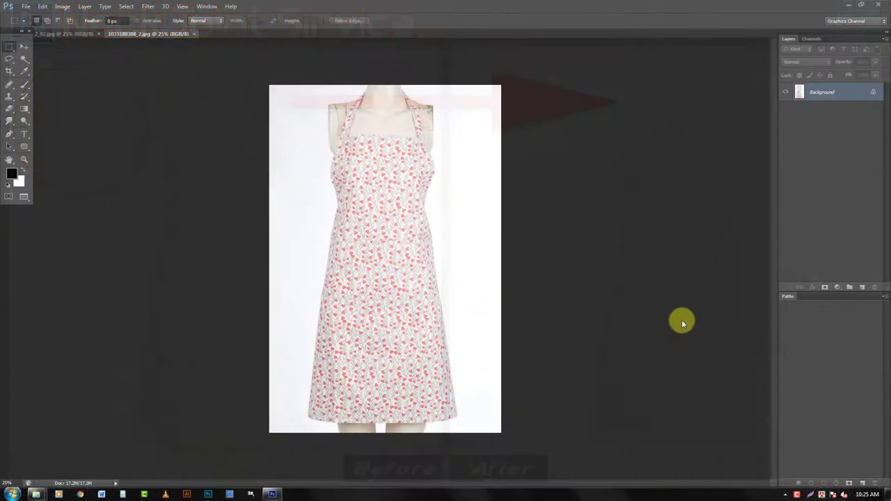
Step: Dock the tools panel, compare the mannequin and apron photos, and bring the apron photo forward
left_click(68, 36)
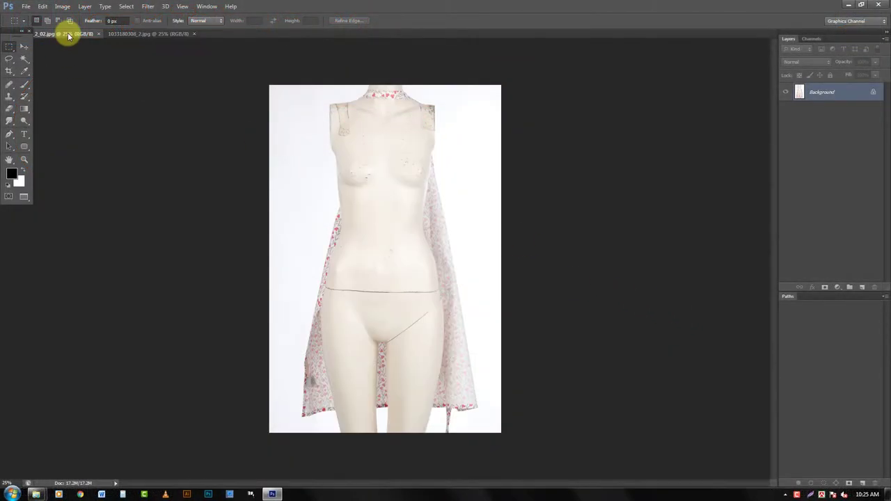
left_click_drag(15, 34, 6, 49)
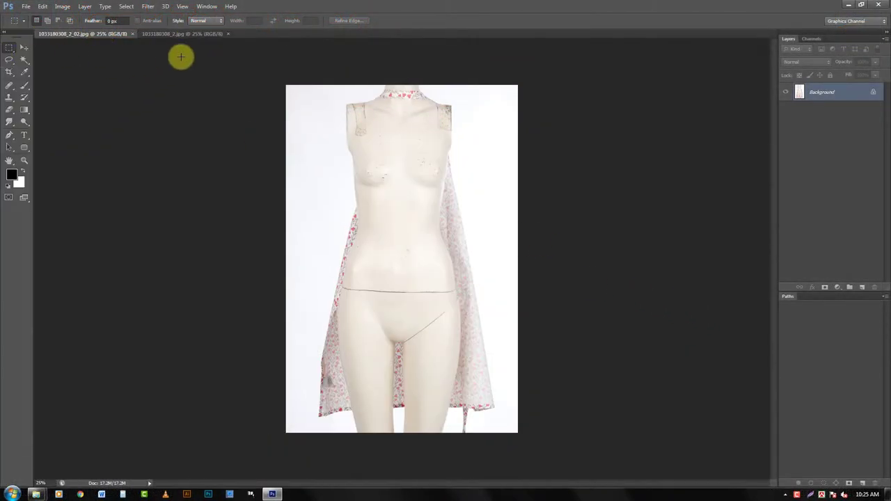
left_click(187, 34)
left_click(106, 34)
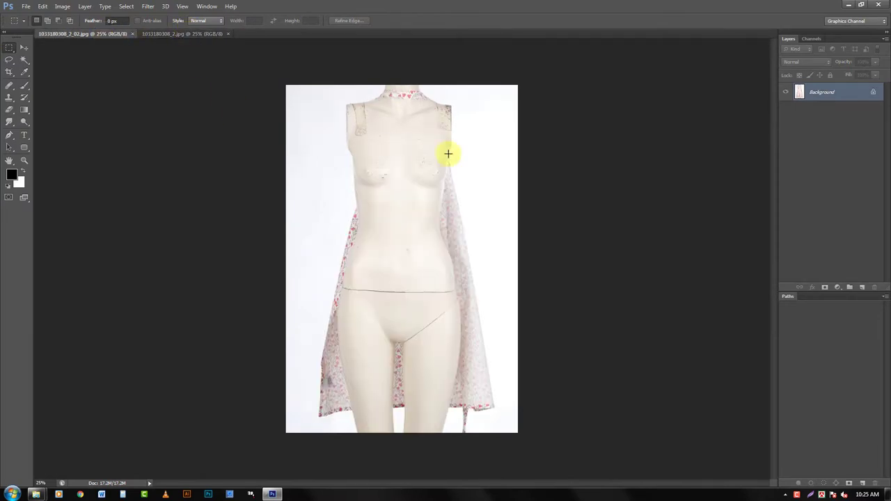
left_click(194, 36)
Step: Zoom in on the apron top and duplicate the Background as Layer 1
mouse_move(434, 378)
left_mouse_down()
mouse_move(417, 133)
mouse_move(453, 367)
left_mouse_up()
scroll(454, 367, "up", 3)
scroll(459, 268, "up", 2)
scroll(474, 268, "down", 3)
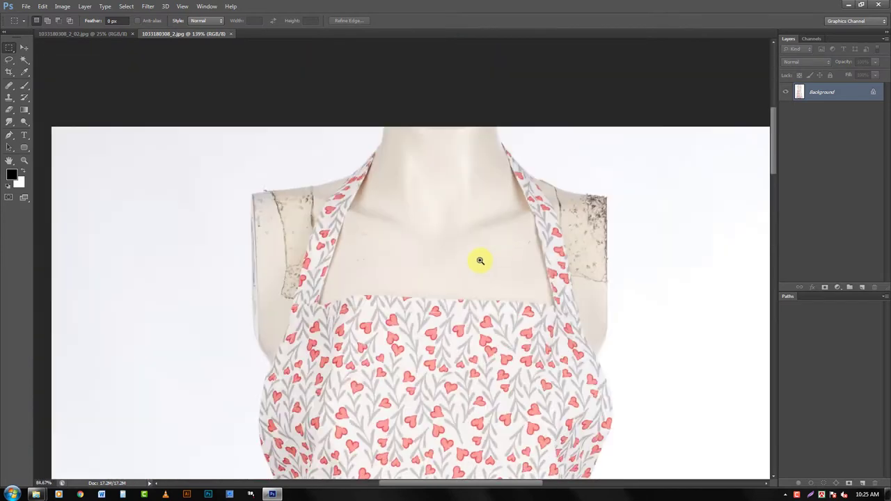
key("ctrl+j")
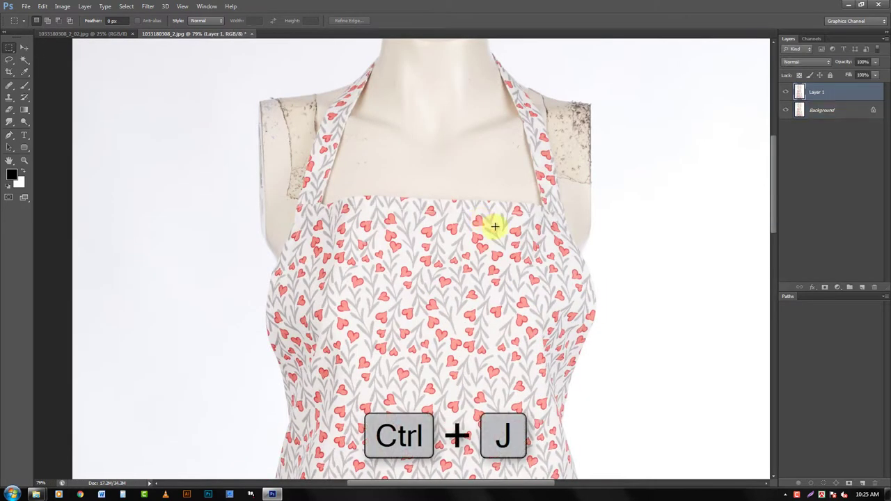
Step: Zoom back out and open the Liquify filter on Layer 1
scroll(477, 266, "down", 3)
scroll(477, 191, "down", 3)
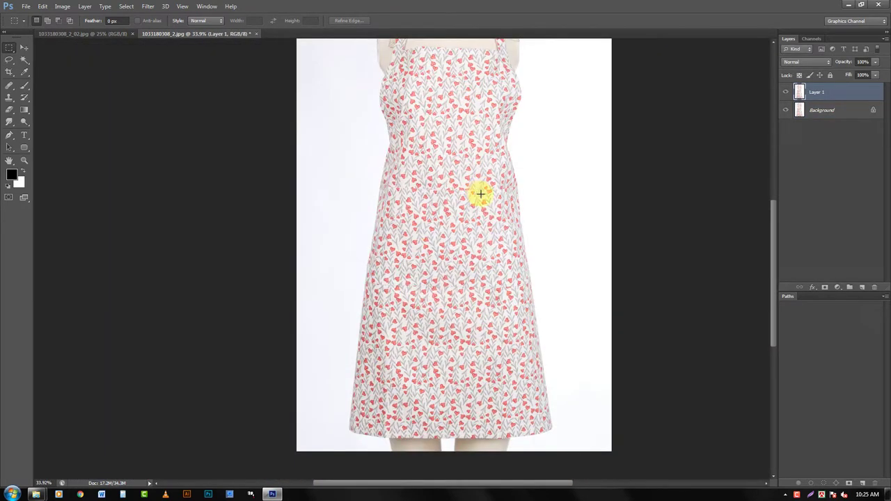
key("ctrl+shift+x")
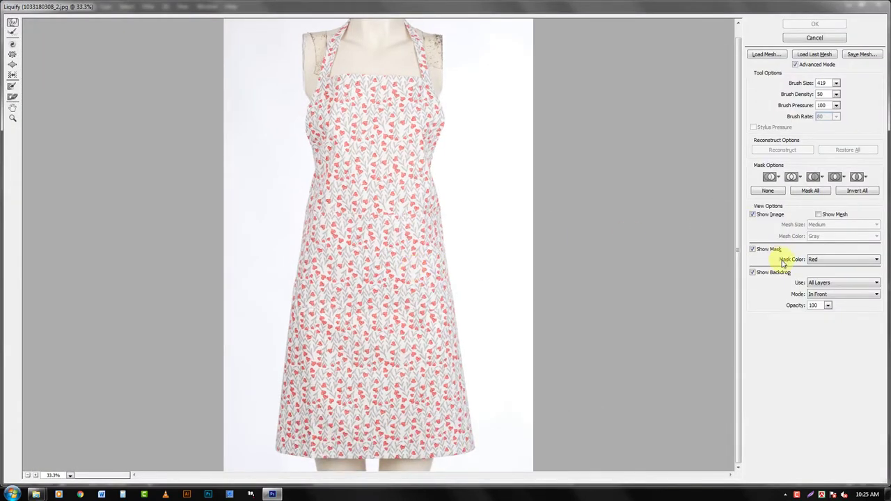
Step: Turn off Show Backdrop and Forward Warp the apron's hem and sides, resizing the brush
left_click(753, 272)
left_click(483, 183)
left_click(432, 229, "ctrl")
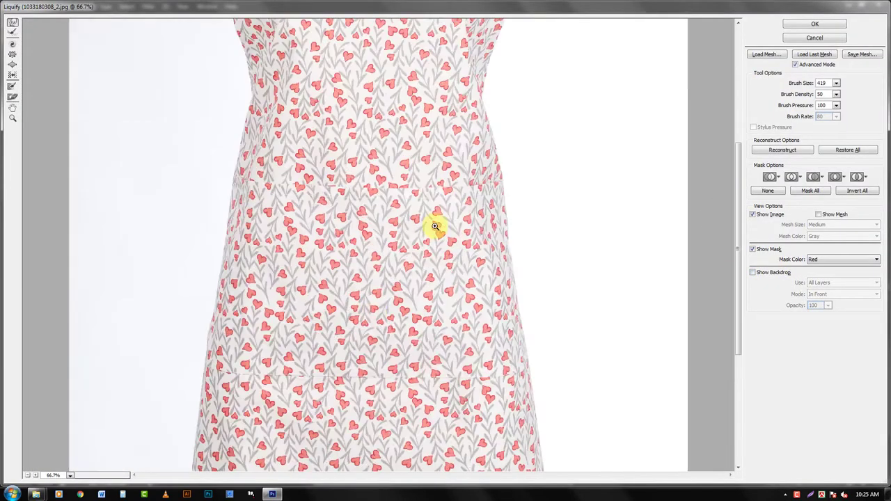
scroll(378, 196, "down", 5)
key("bracketleft")
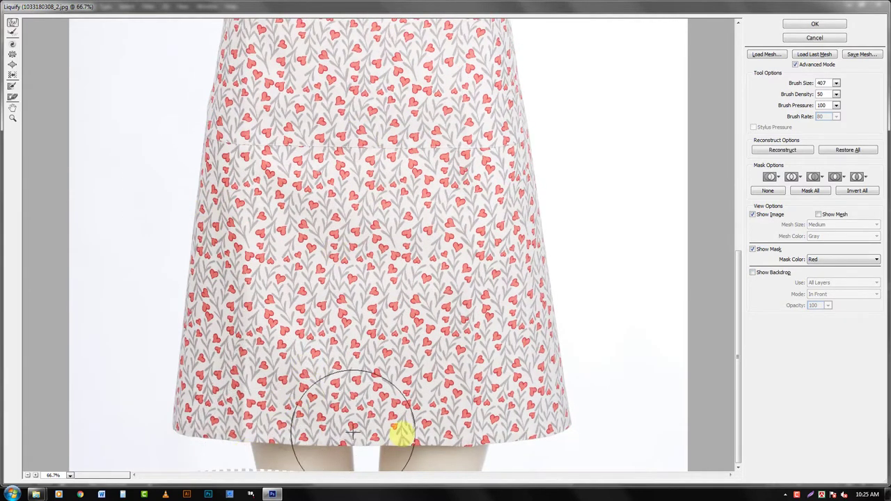
key("bracketright")
key("bracketright")
key("bracketright")
key("bracketright")
key("bracketright")
key("bracketright")
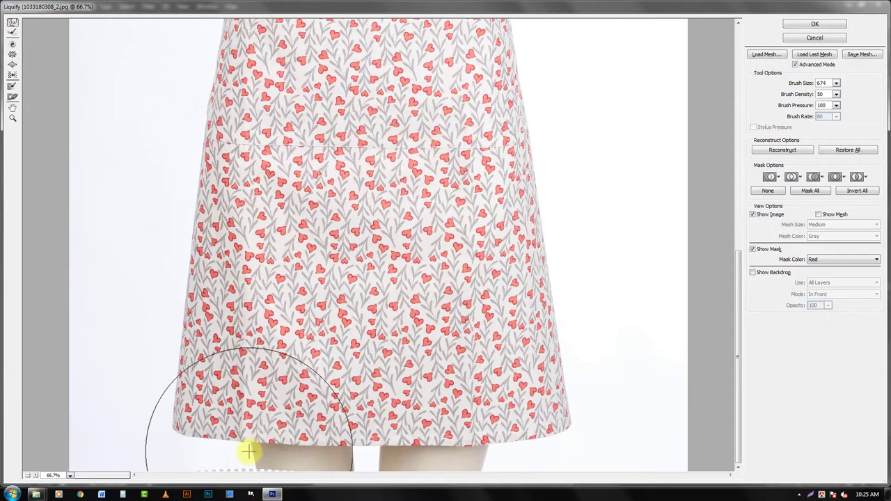
scroll(230, 376, "up", 3)
scroll(218, 281, "up", 3)
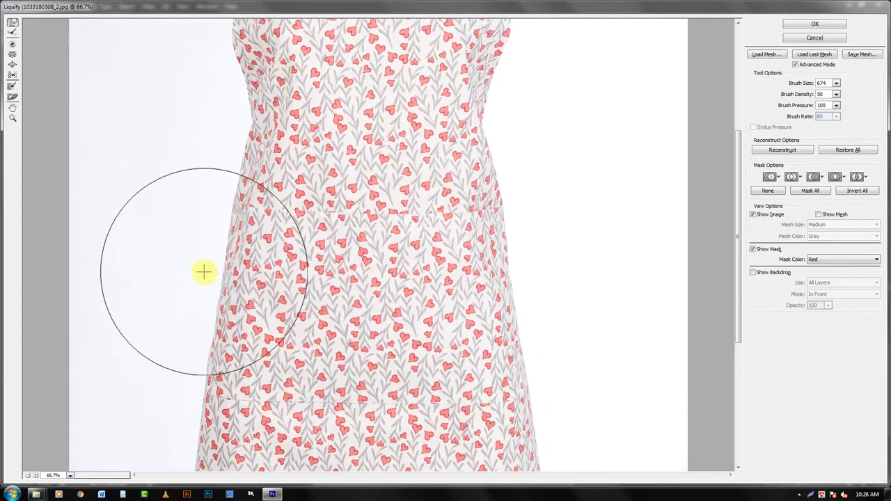
scroll(230, 327, "up", 2)
scroll(235, 334, "up", 2)
key("bracketleft")
key("bracketleft")
key("bracketleft")
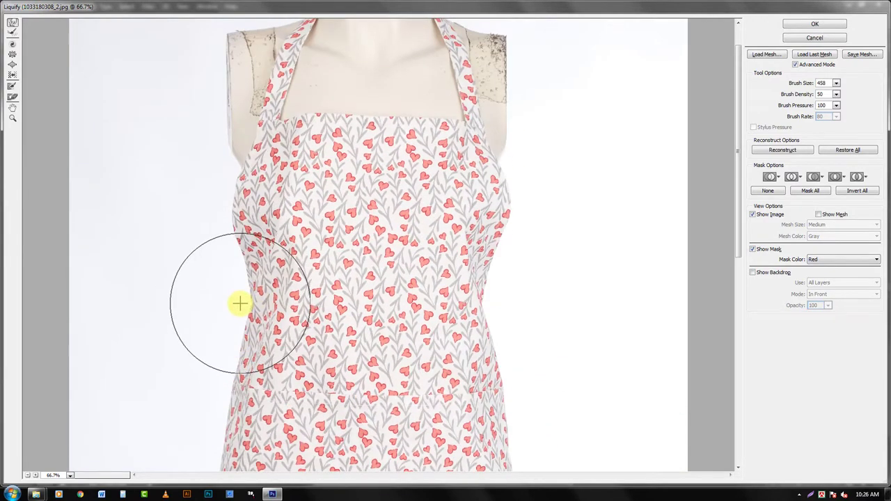
Step: Warp the neckline and shoulder strap edges with a smaller brush, then apply Liquify
left_click(288, 213, "ctrl")
left_click_drag(314, 116, 425, 232)
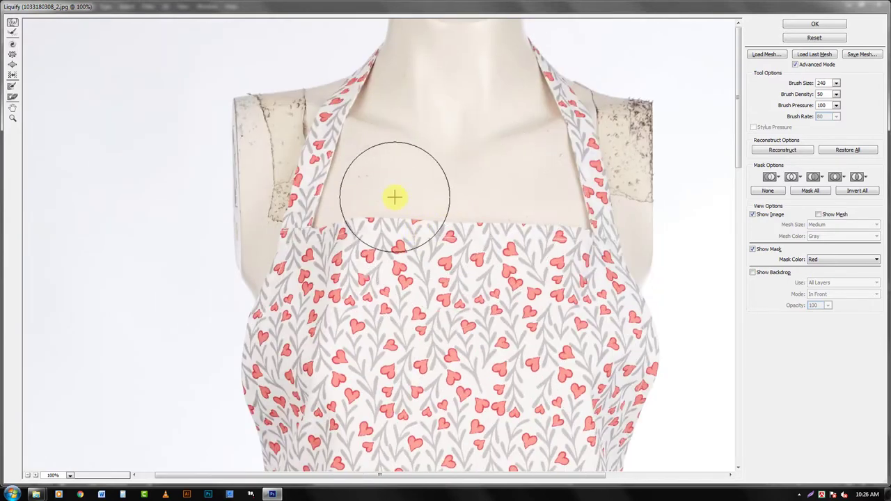
key("bracketleft")
key("bracketleft")
key("bracketleft")
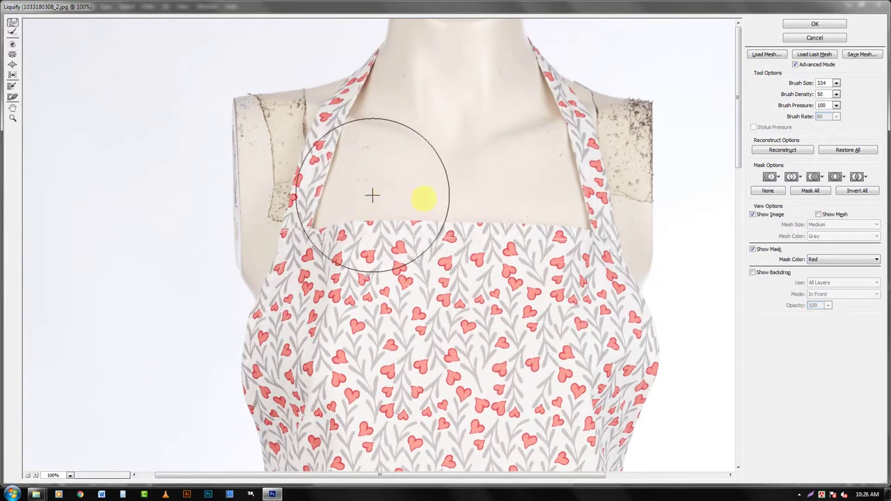
key("bracketright")
key("bracketright")
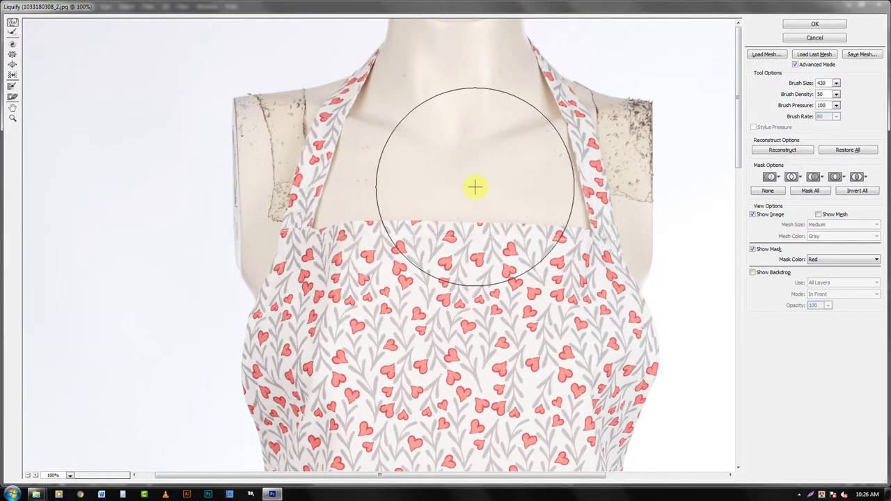
scroll(278, 209, "down", 3)
scroll(255, 279, "up", 3)
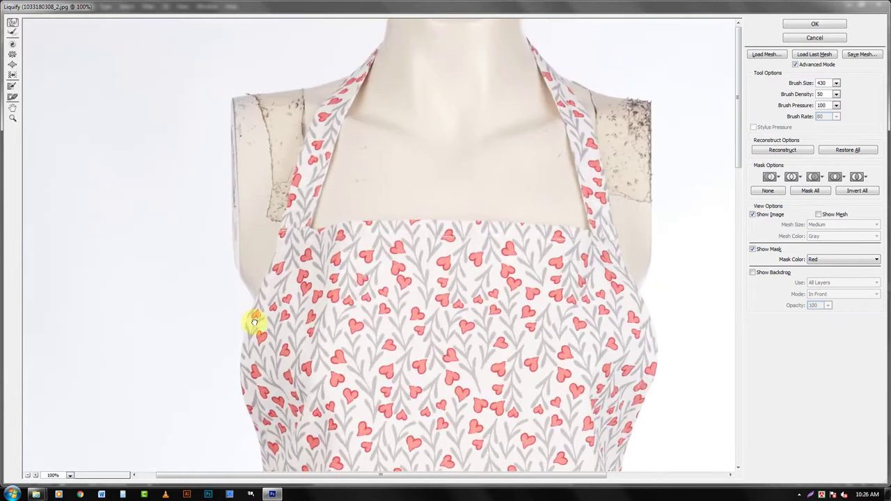
scroll(354, 126, "up", 1)
key("bracketleft")
key("bracketleft")
key("bracketleft")
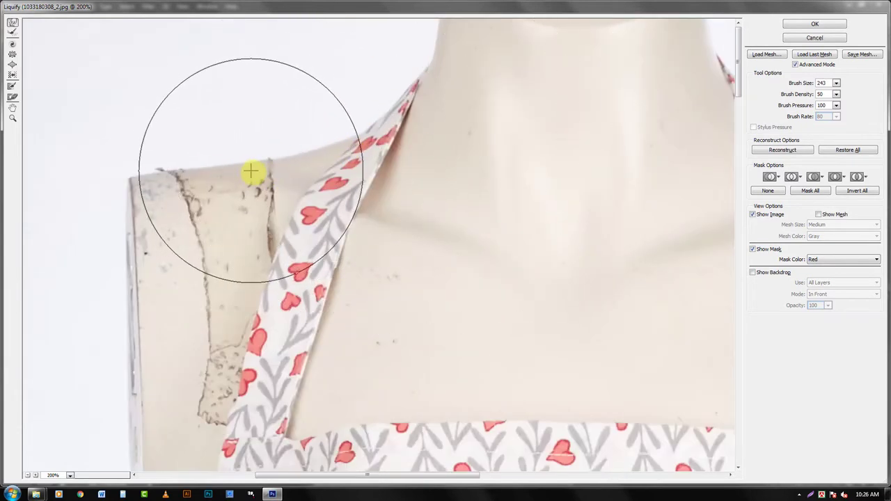
mouse_move(418, 205)
left_mouse_down()
mouse_move(394, 134)
mouse_move(433, 239)
mouse_move(238, 190)
left_mouse_up()
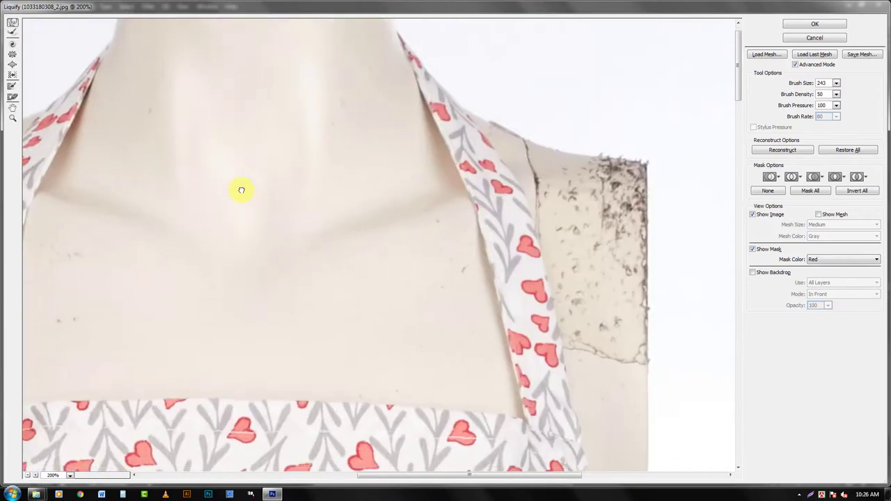
key("Return")
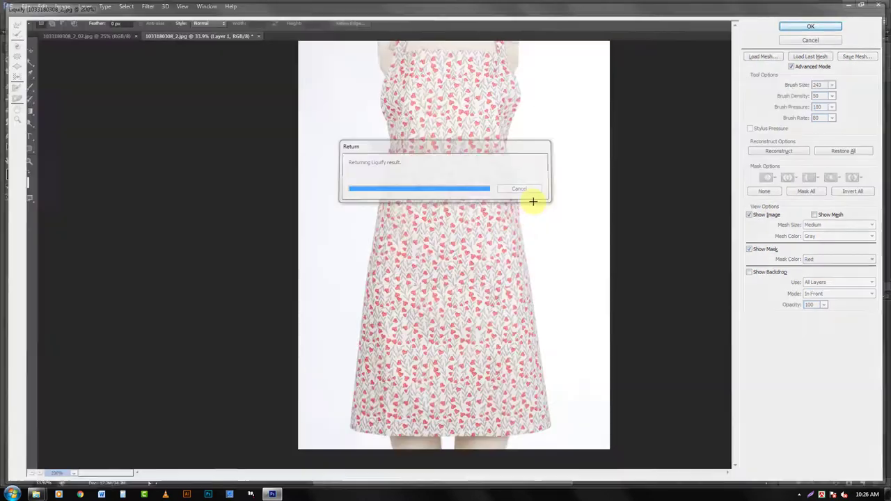
Step: Create a new path and trace the apron's left side up from the hem with the Pen tool
scroll(481, 341, "down", 3)
scroll(463, 316, "up", 2)
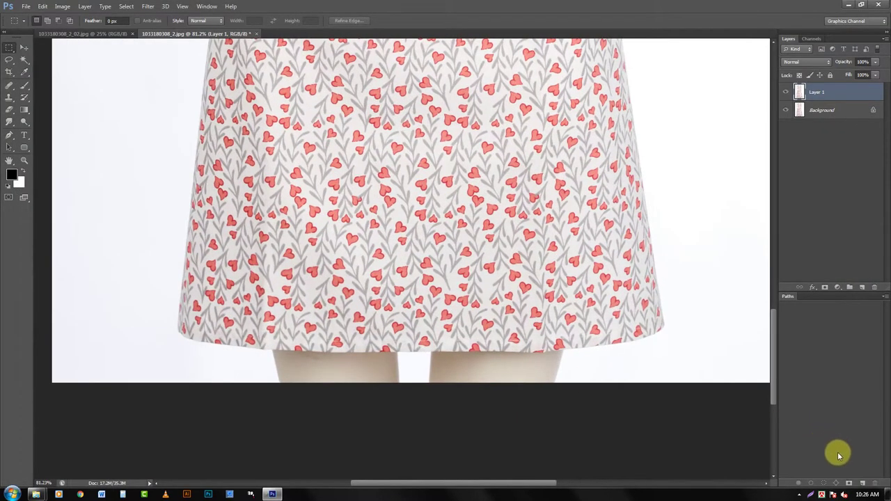
left_click(865, 483)
key("p")
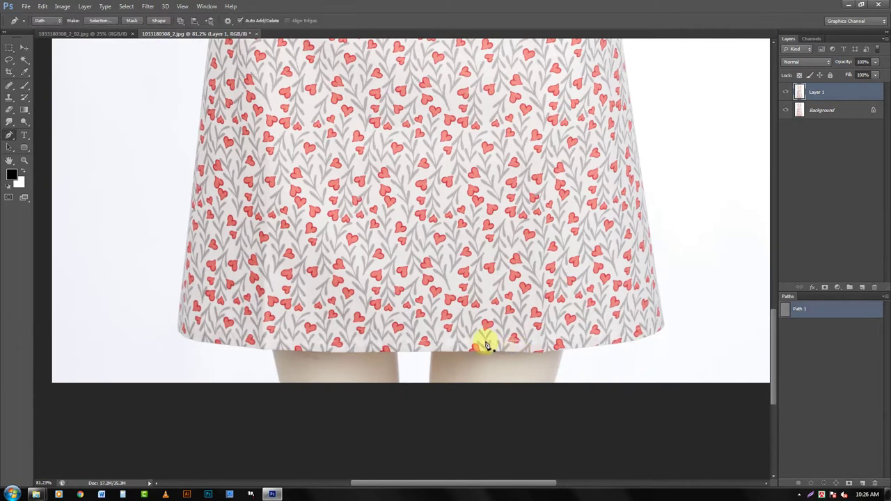
scroll(414, 317, "up", 2)
scroll(445, 256, "up", 1)
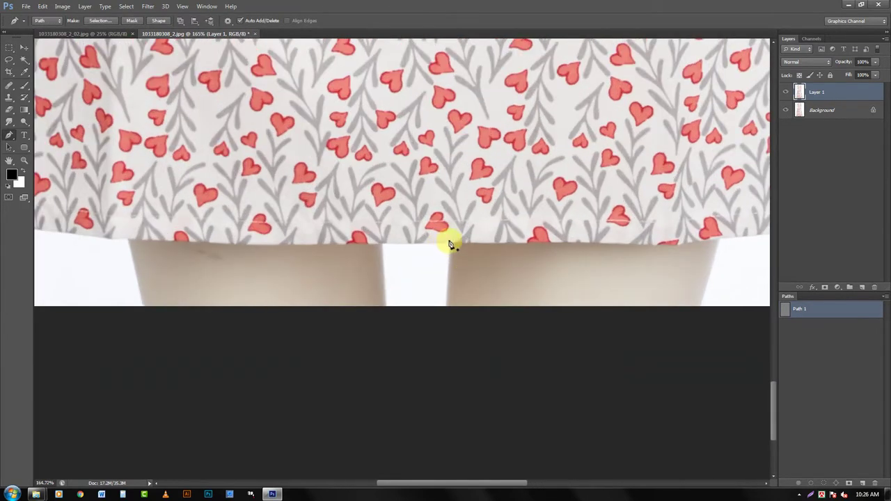
left_click_drag(201, 247, 392, 268)
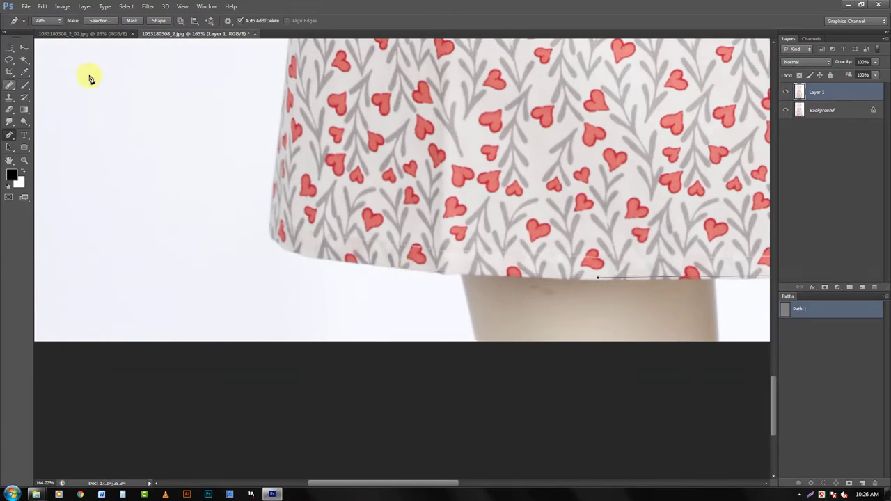
scroll(454, 245, "up", 1)
scroll(437, 264, "up", 1)
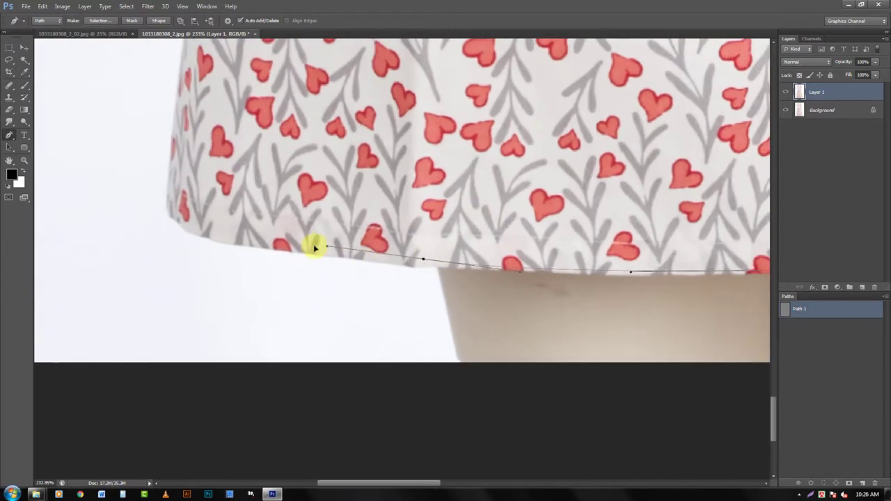
scroll(295, 247, "up", 1)
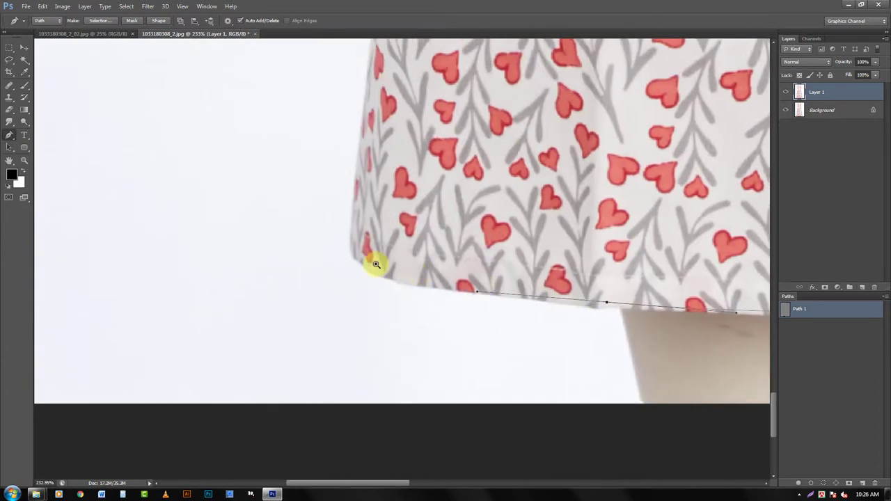
scroll(372, 259, "up", 1)
scroll(351, 270, "up", 2)
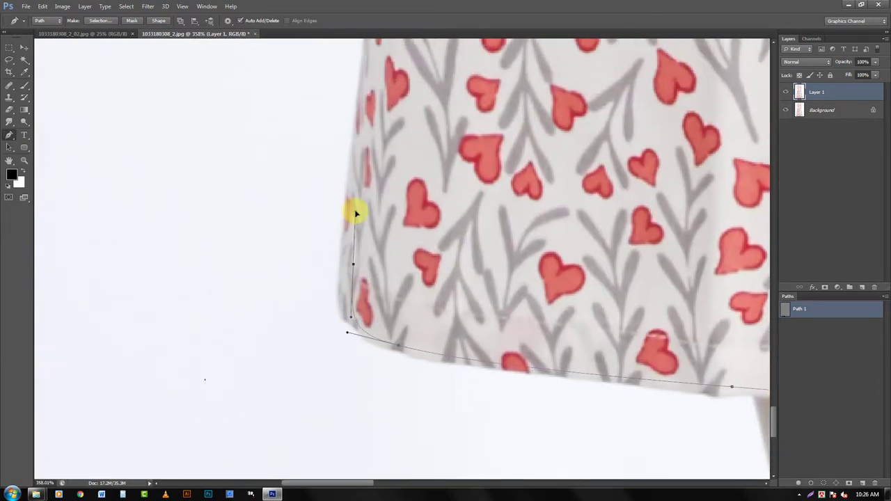
scroll(308, 193, "down", 10)
scroll(358, 189, "up", 3)
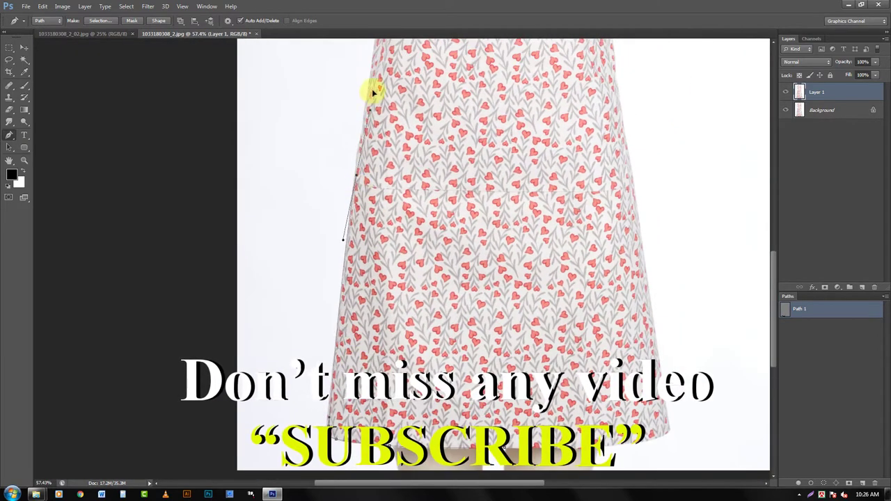
scroll(358, 249, "up", 1)
scroll(387, 258, "up", 2)
scroll(382, 183, "up", 1)
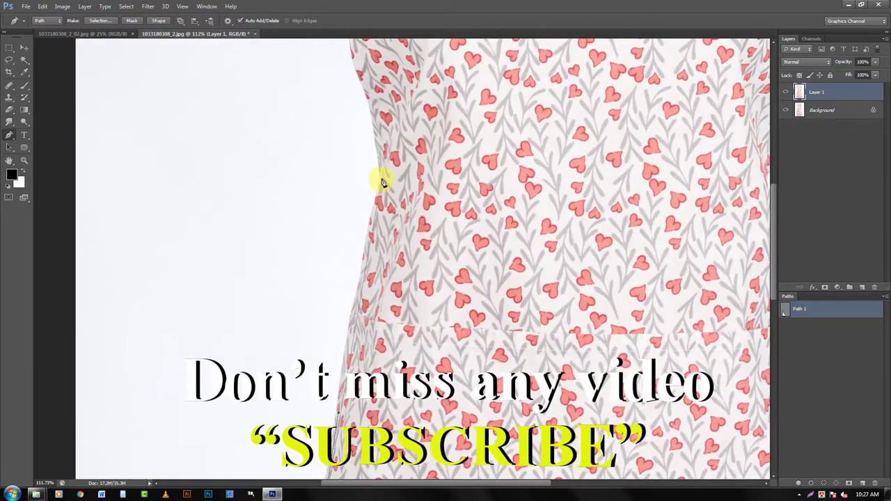
scroll(378, 225, "up", 1)
scroll(372, 237, "up", 1)
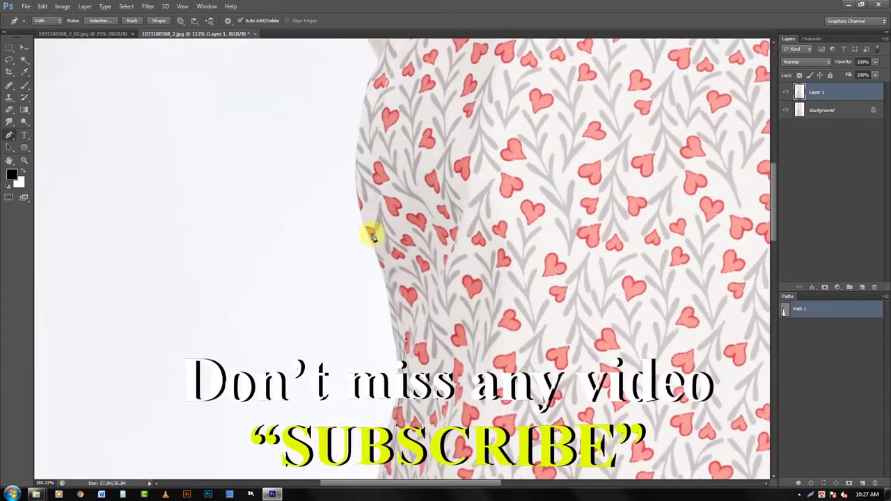
scroll(348, 209, "up", 2)
scroll(355, 244, "up", 2)
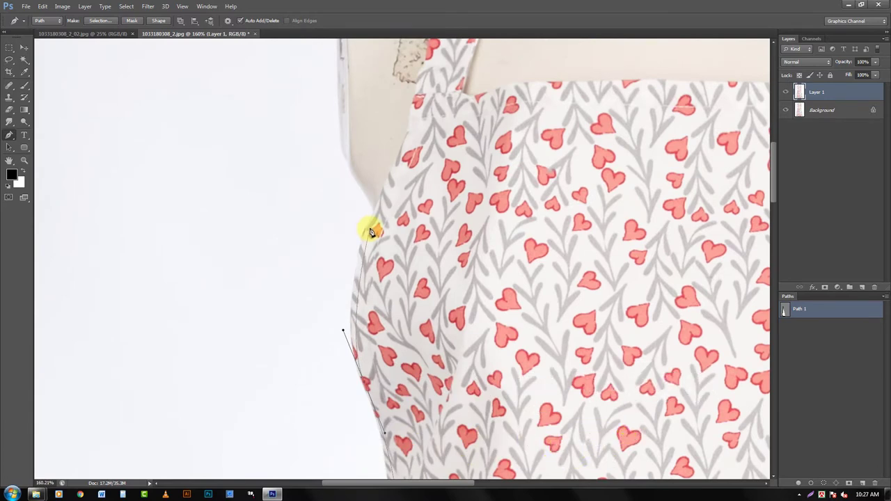
scroll(379, 244, "up", 1)
scroll(369, 265, "up", 1)
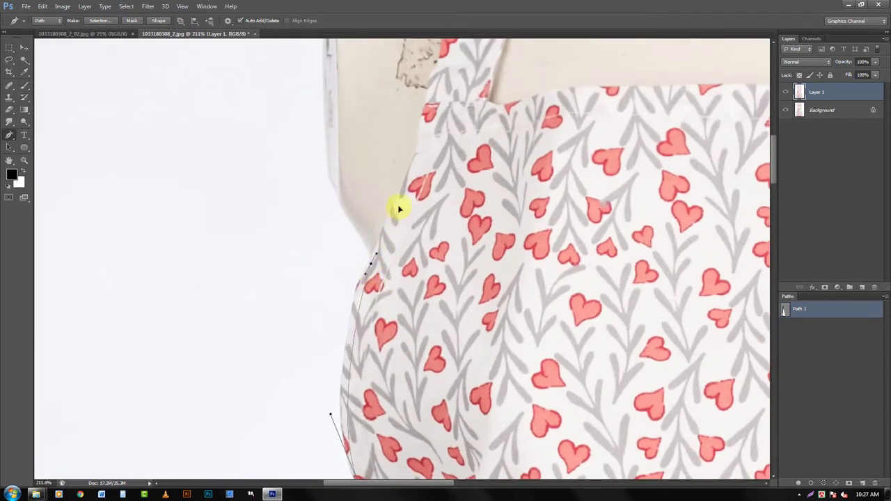
scroll(379, 250, "up", 1)
scroll(362, 282, "up", 1)
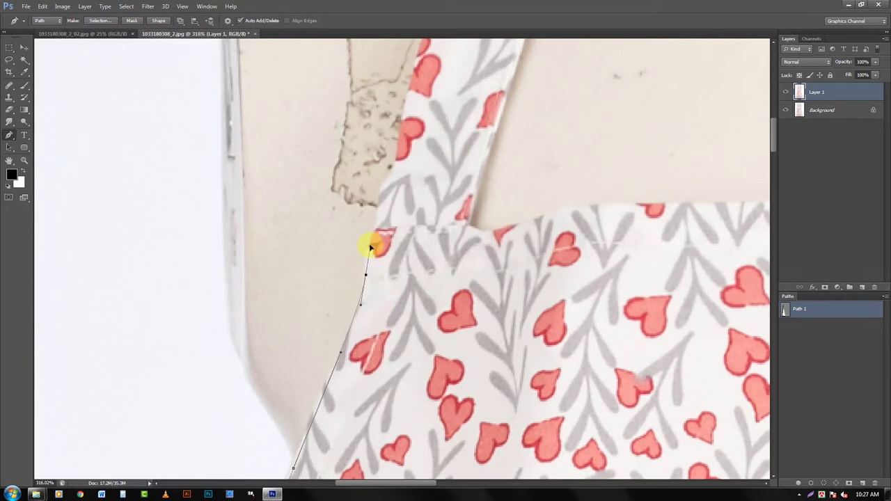
Step: Continue the path up the left strap and across the neckline to its centre
left_click_drag(399, 129, 397, 270)
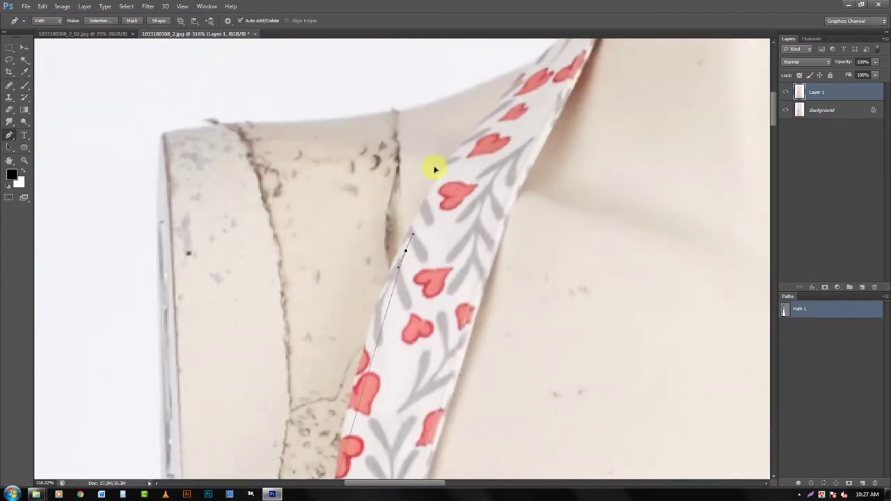
left_click_drag(520, 83, 422, 233)
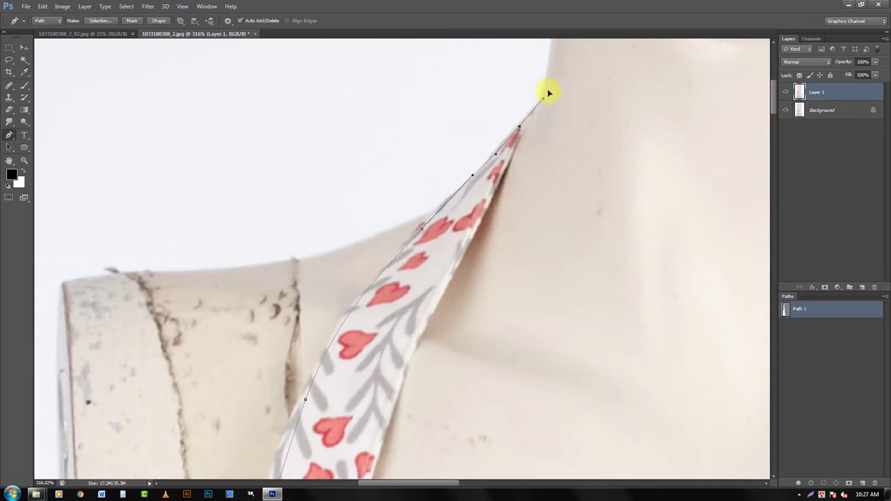
left_click_drag(415, 359, 465, 212)
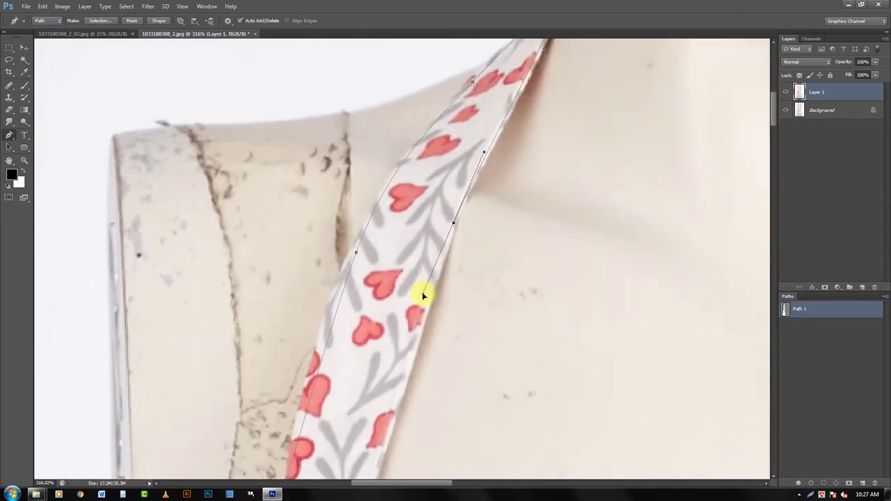
left_click_drag(424, 296, 497, 80)
left_click_drag(432, 397, 441, 271)
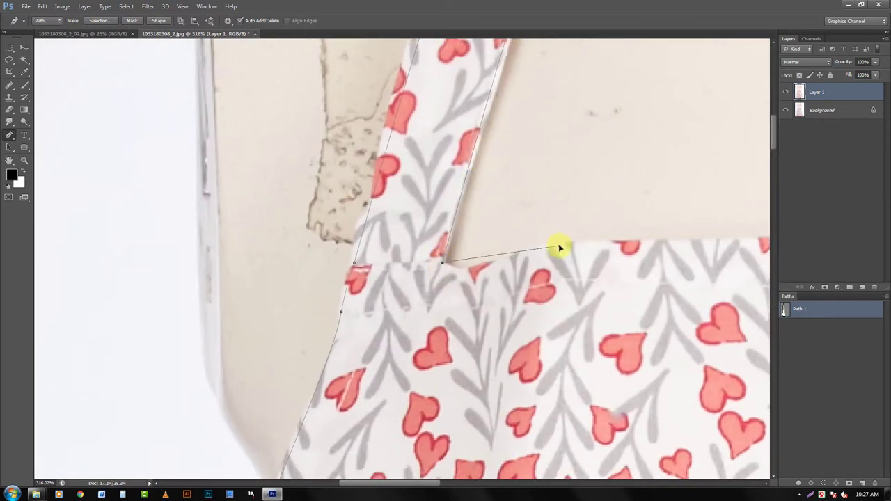
mouse_move(546, 243)
left_mouse_down()
mouse_move(483, 255)
mouse_move(429, 236)
left_mouse_up()
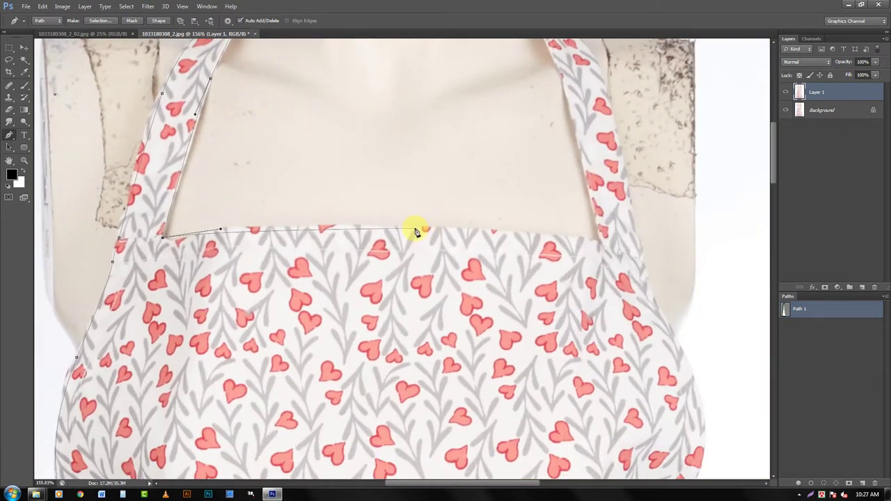
mouse_move(595, 240)
left_mouse_down()
mouse_move(512, 232)
mouse_move(453, 242)
left_mouse_up()
left_click(808, 344)
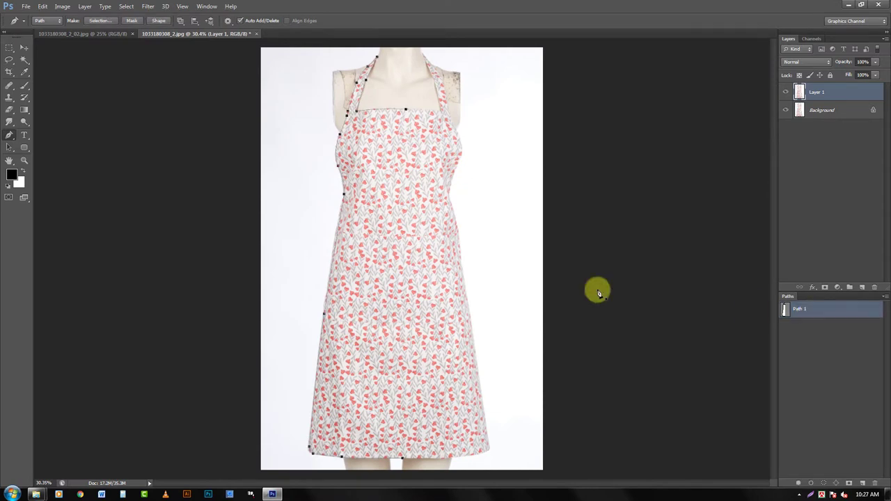
Step: Copy the half path, flip it horizontally, and align it to the apron's right edge and strap
left_click_drag(392, 195, 465, 207)
key("ctrl+t")
right_click(464, 195)
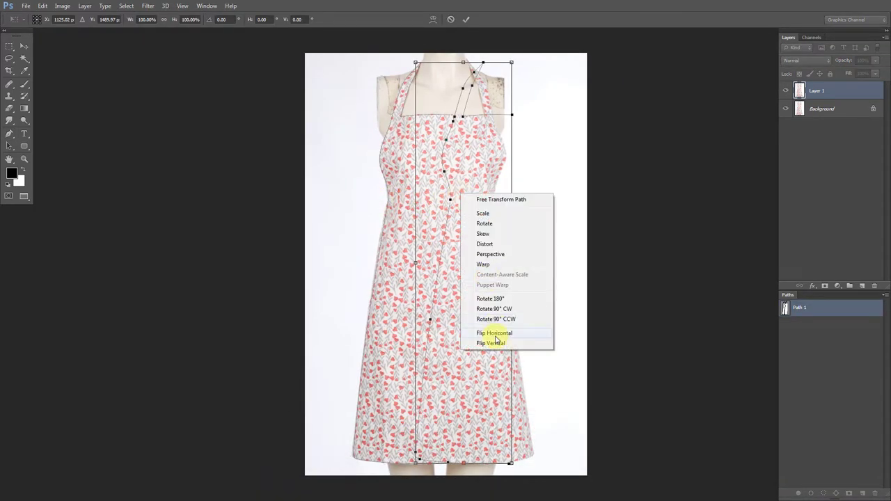
left_click(491, 332)
left_click_drag(502, 185, 512, 187)
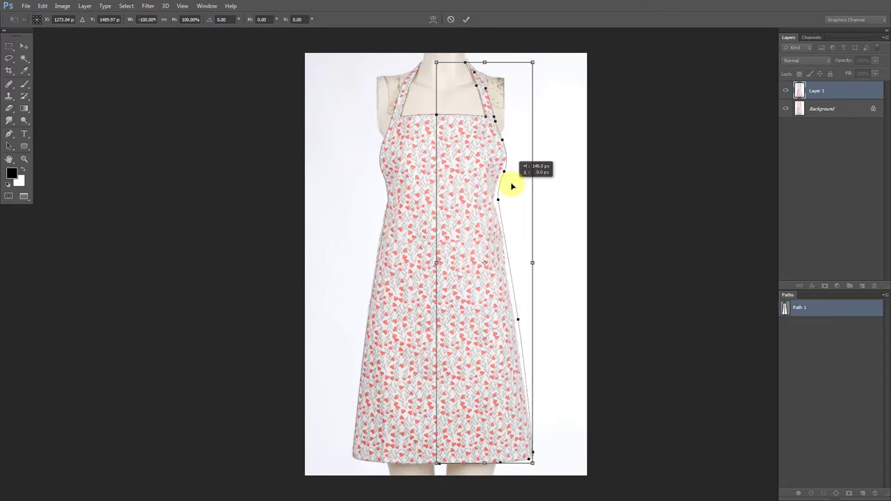
scroll(520, 313, "up", 1)
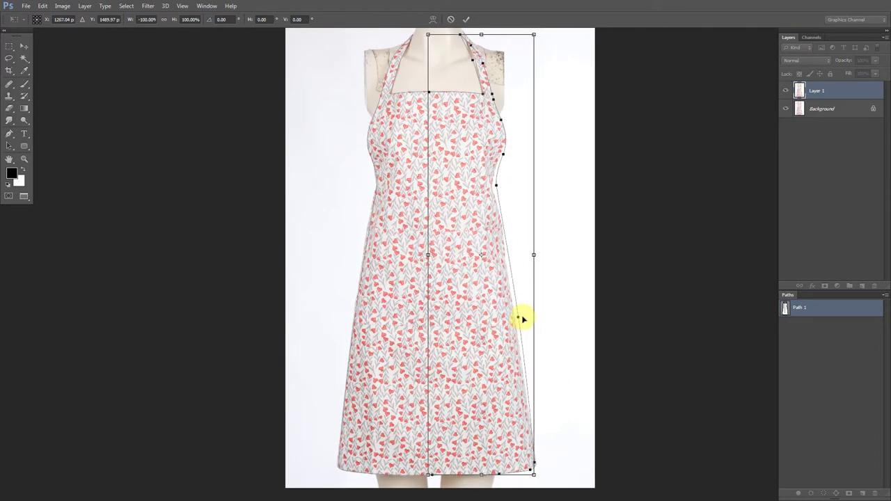
left_click_drag(494, 55, 513, 239)
scroll(522, 239, "up", 2)
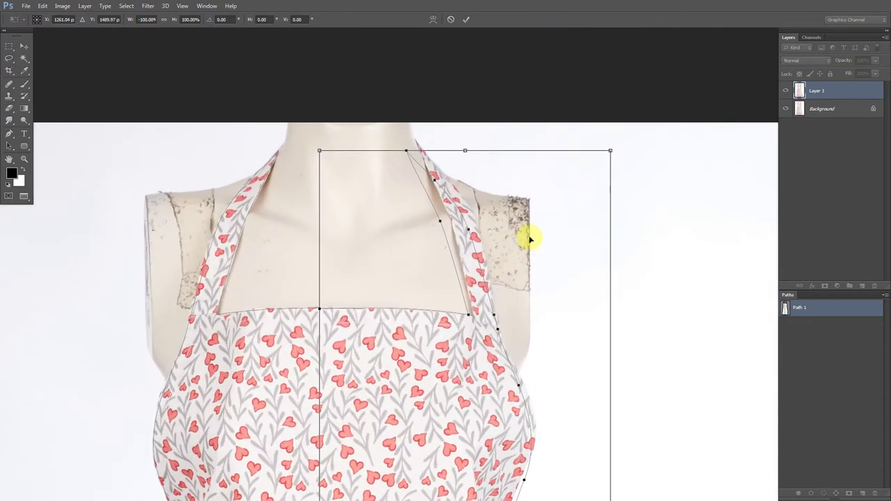
key("Return")
key("p")
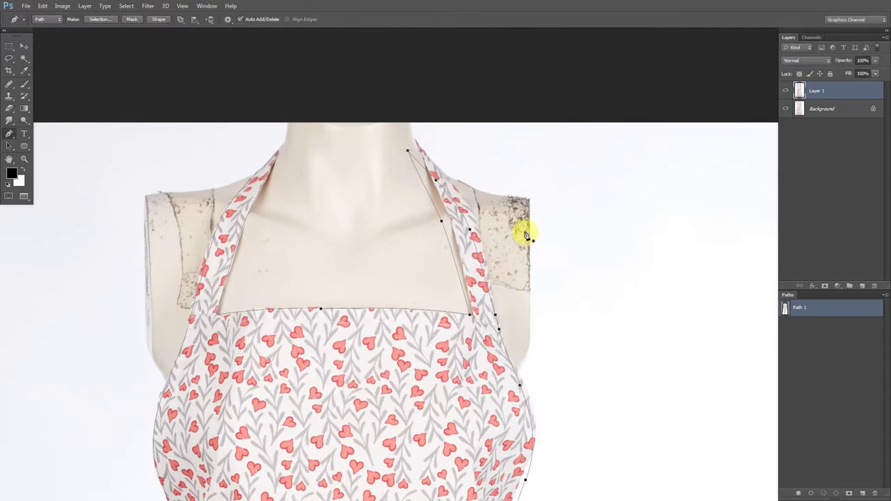
scroll(519, 288, "down", 3)
scroll(491, 312, "down", 4)
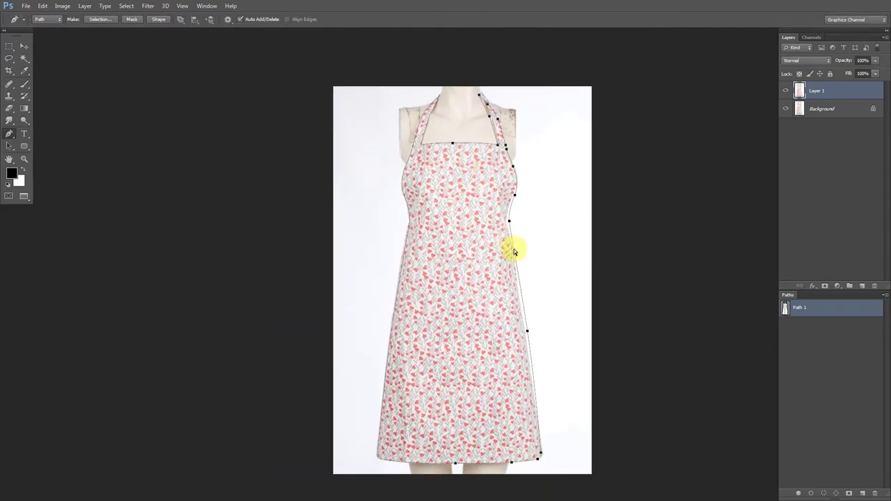
Step: Combine both path halves into one apron outline and zoom in on the hem join
key("ctrl+alt+t")
key("Return")
scroll(498, 433, "up", 3)
scroll(509, 408, "up", 2)
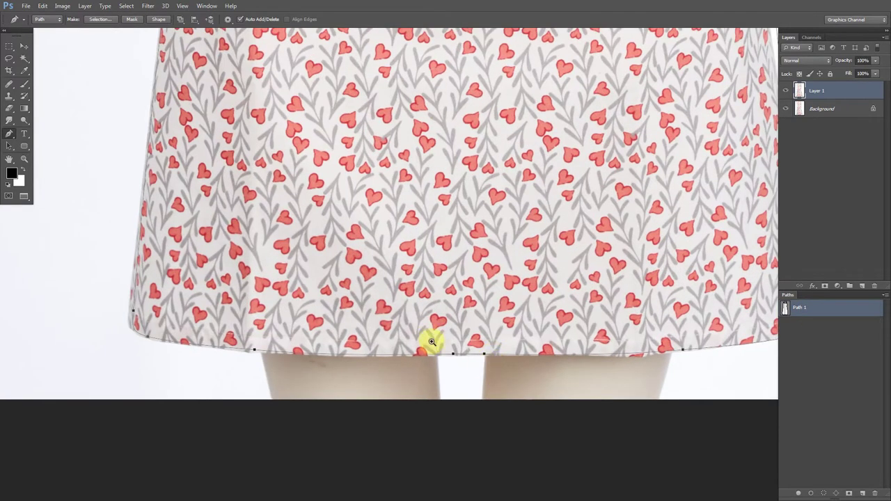
left_click(431, 342, "ctrl")
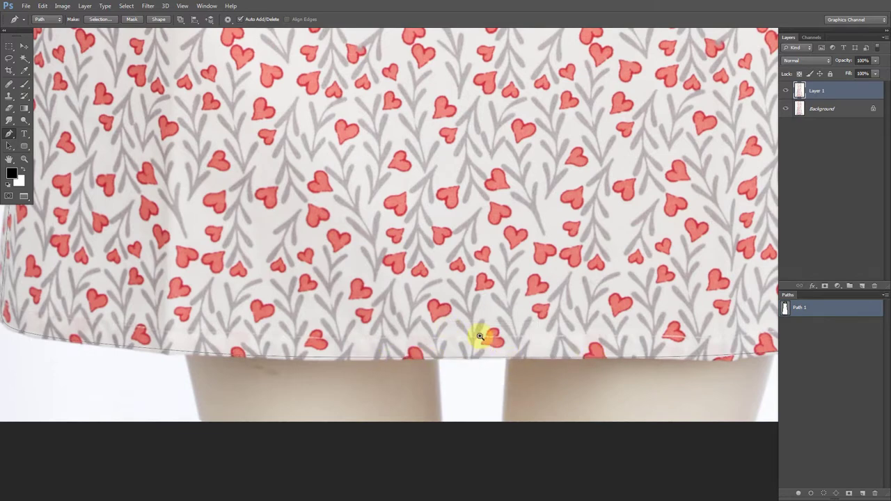
Step: Check the neckline join, deselect the path, and add an empty Layer 2
scroll(479, 336, "down", 5)
scroll(474, 258, "up", 3)
scroll(339, 190, "up", 2)
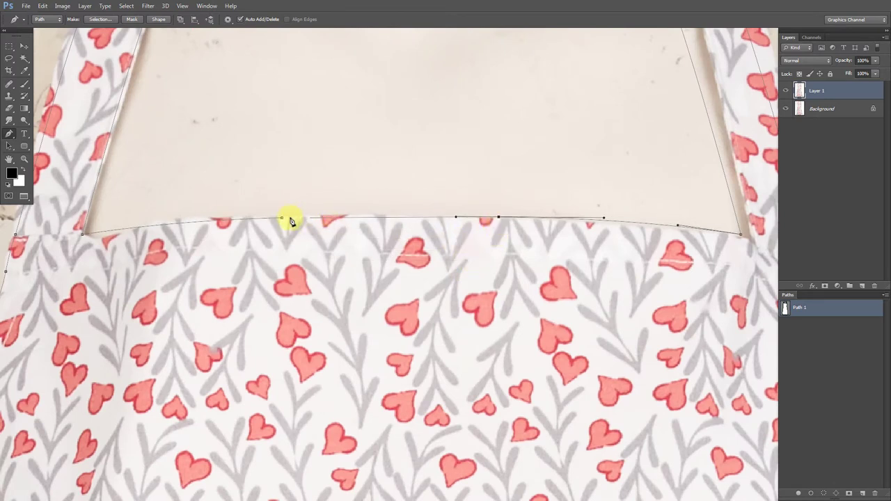
scroll(374, 222, "down", 5)
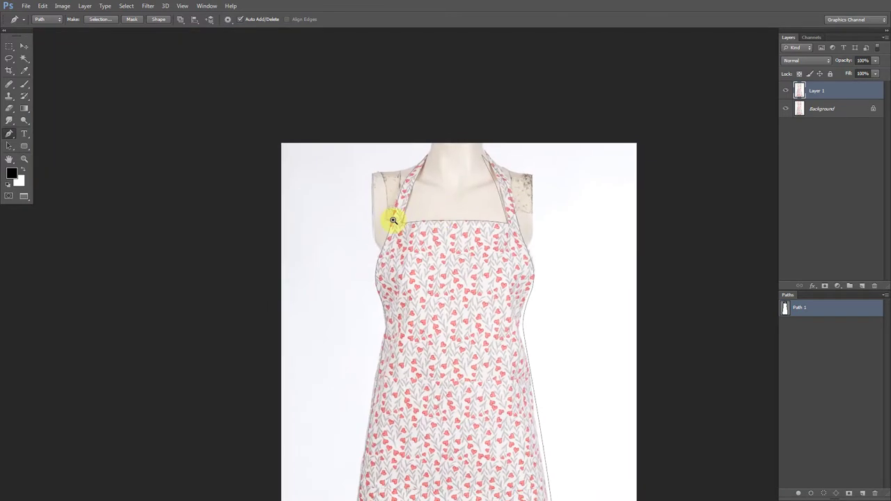
left_click(852, 342)
left_click(862, 285)
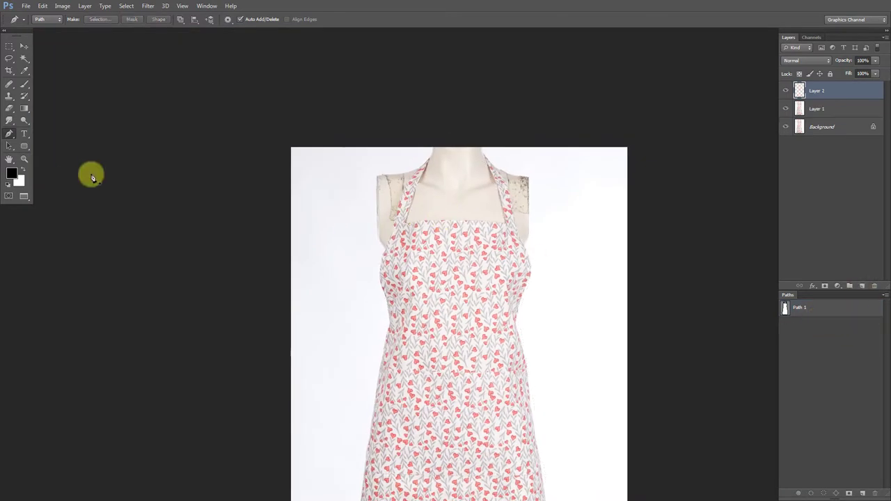
Step: Set the foreground colour to red and stroke Path 1 onto Layer 2
left_click(11, 173)
left_click(777, 245)
key("p")
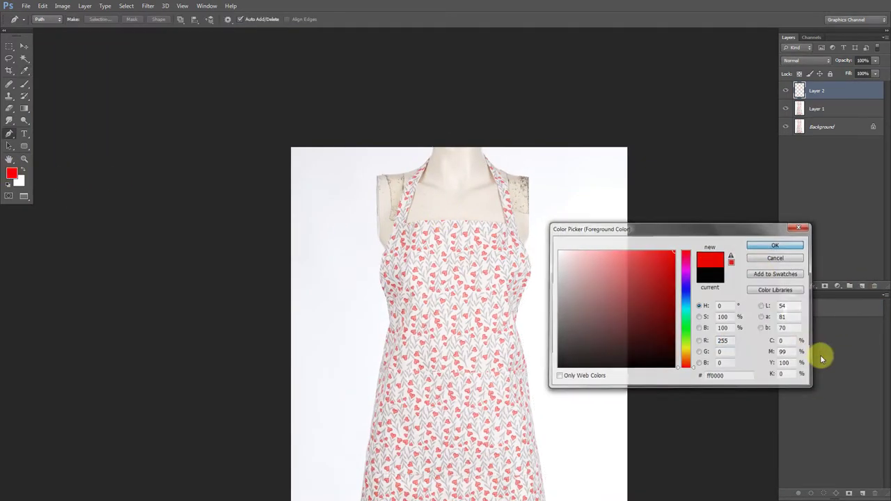
left_click(811, 306)
right_click(815, 307)
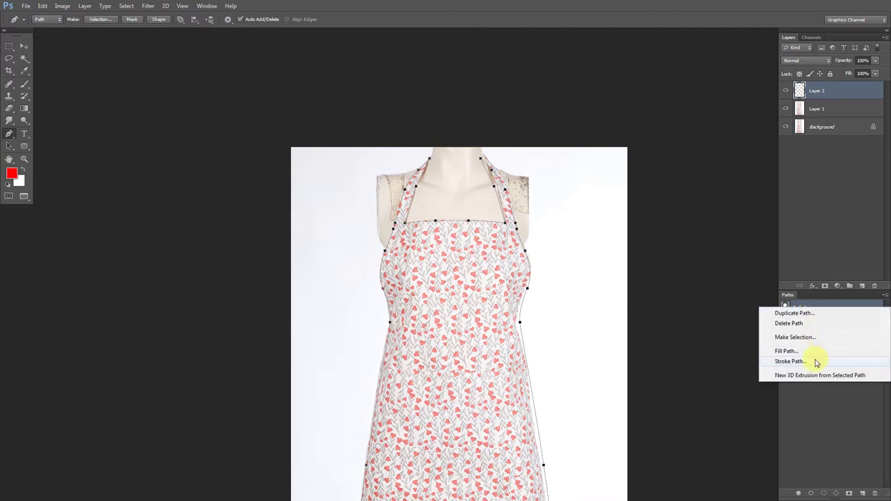
left_click(816, 363)
left_click(510, 167)
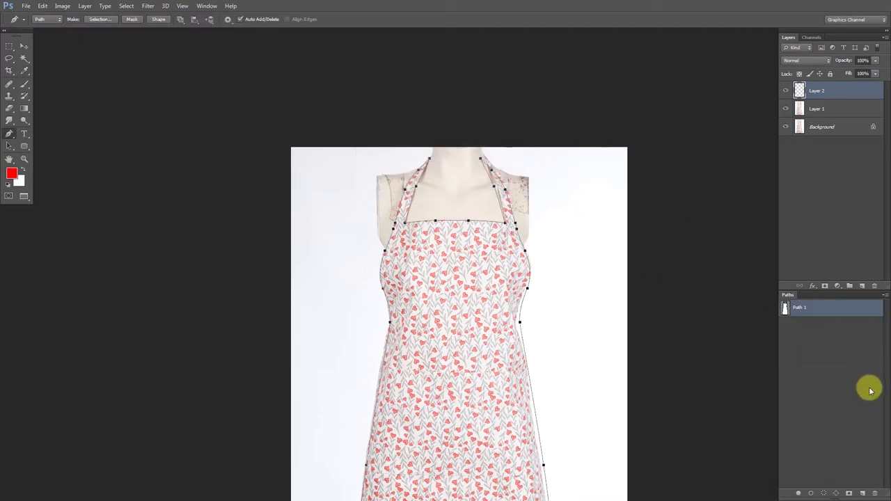
Step: Hide Path 1, select Layer 1, and open Liquify on it
left_click(870, 391)
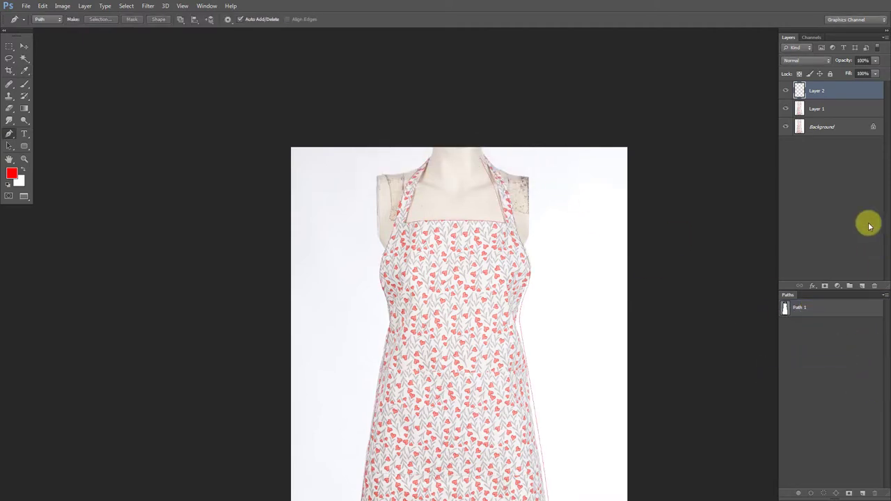
left_click(835, 112)
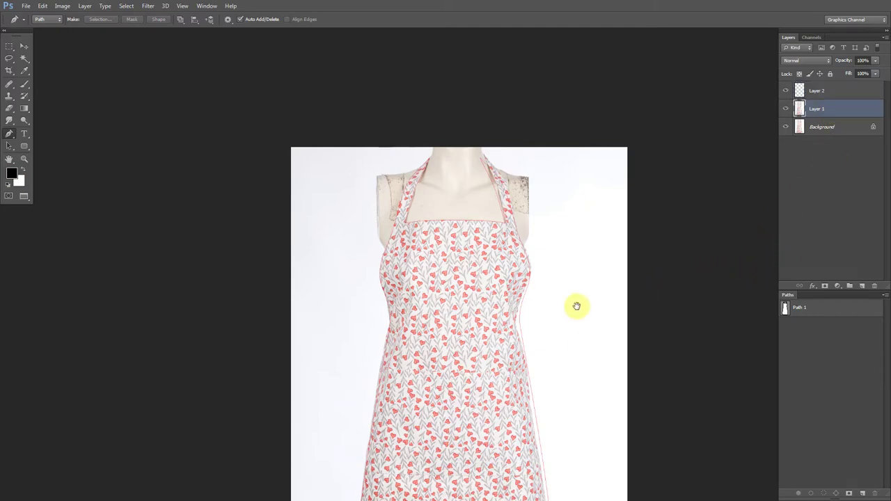
key("ctrl+shift+x")
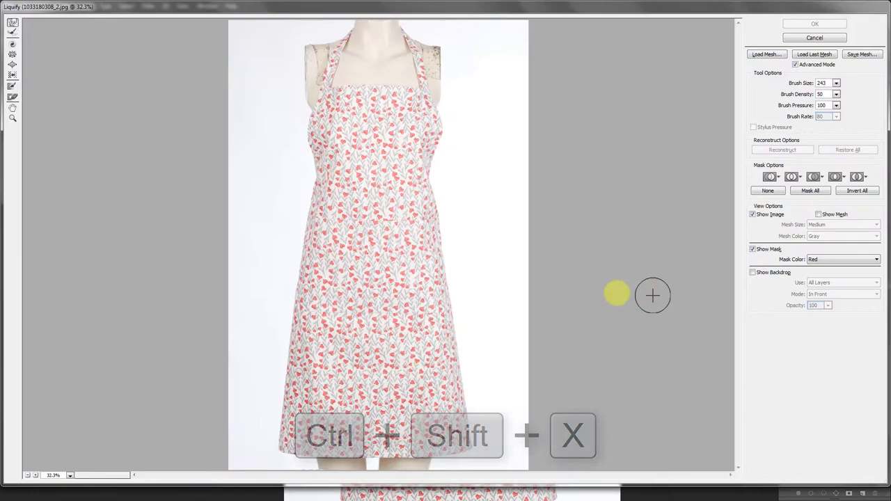
Step: Turn on Show Backdrop in Liquify using Layer 2's red outline
scroll(398, 362, "up", 2)
scroll(398, 355, "up", 5)
left_click(779, 272)
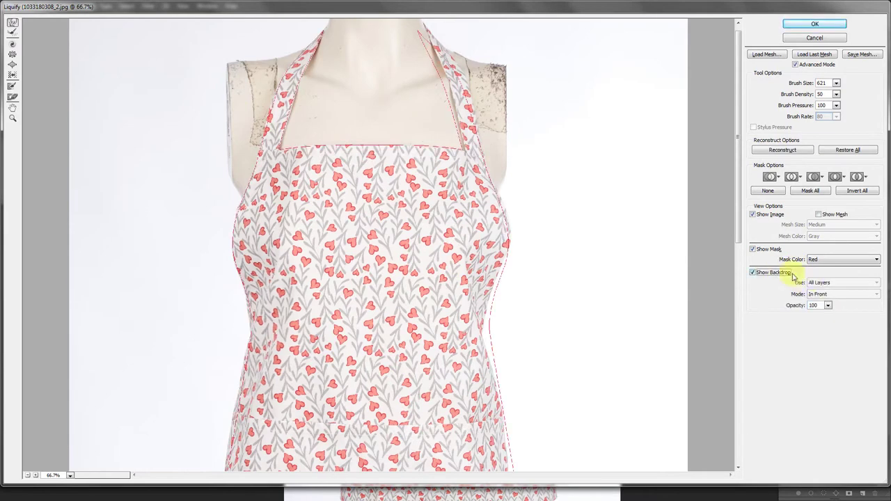
left_click(842, 282)
left_click(816, 309)
scroll(573, 185, "down", 2)
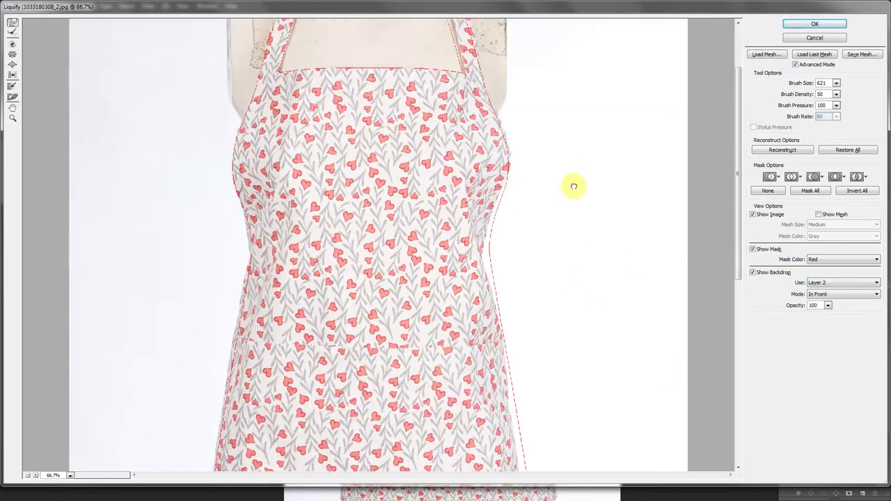
Step: With an enlarged warp brush, push the apron's lower right edge out to the red line
key("bracketright")
key("bracketright")
key("bracketright")
key("bracketright")
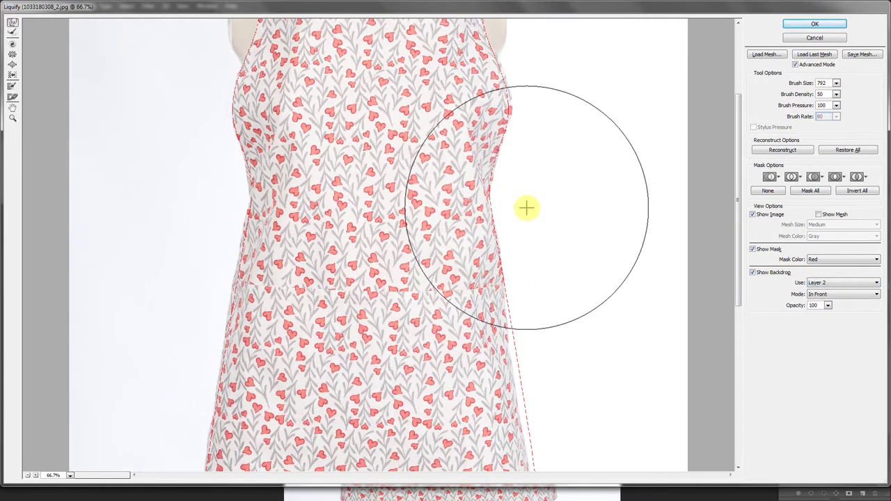
left_click_drag(537, 302, 537, 128)
key("bracketright")
key("bracketright")
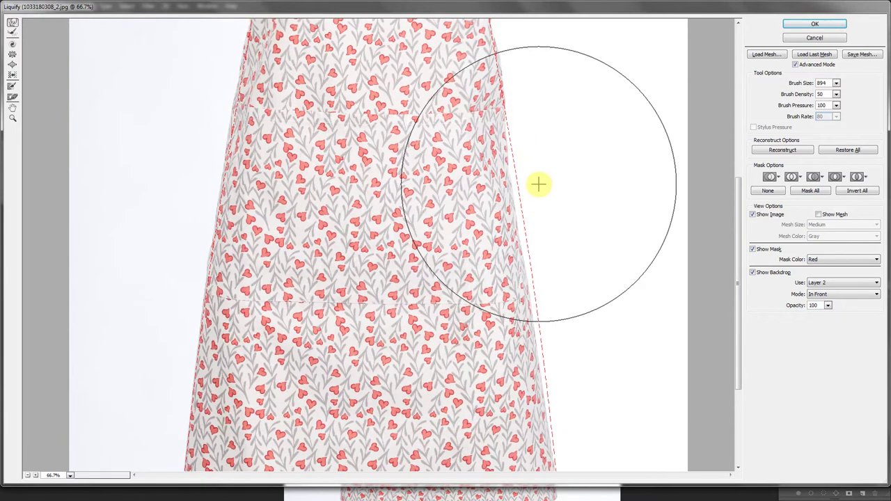
left_click_drag(558, 355, 556, 229)
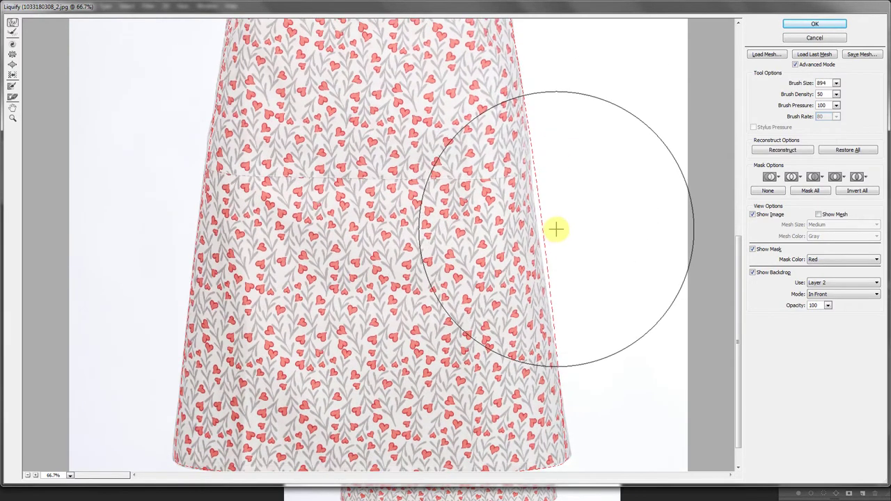
scroll(569, 268, "down", 1)
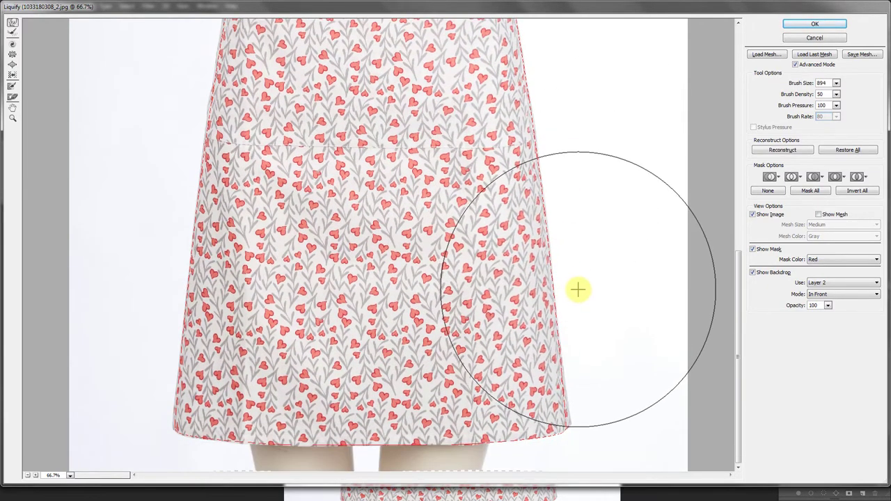
key("bracketleft")
key("bracketleft")
key("bracketleft")
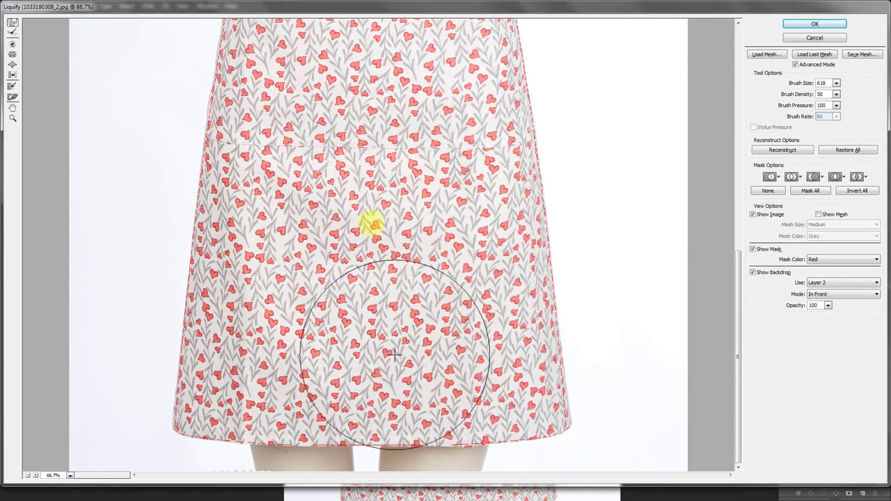
left_click_drag(368, 169, 355, 352)
scroll(408, 265, "up", 5)
Step: Zoom in on the neckline and warp the right strap onto the red outline
scroll(349, 130, "up", 2)
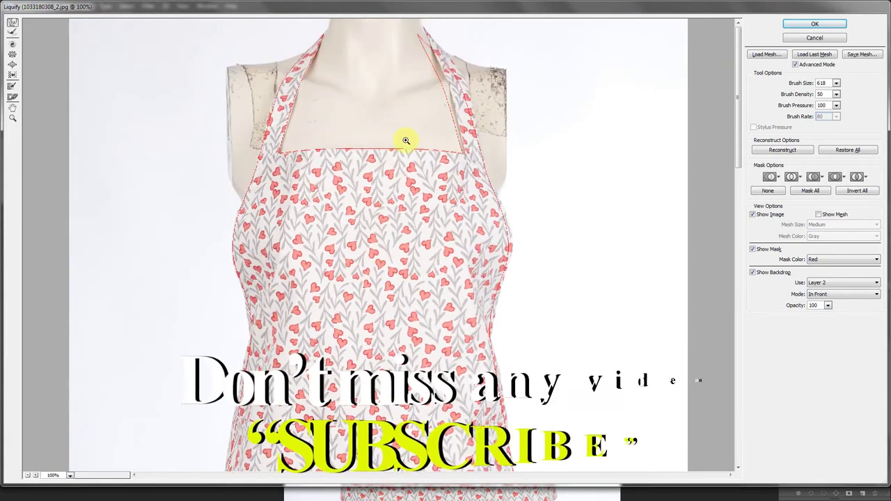
key("ctrl+plus")
key("bracketleft")
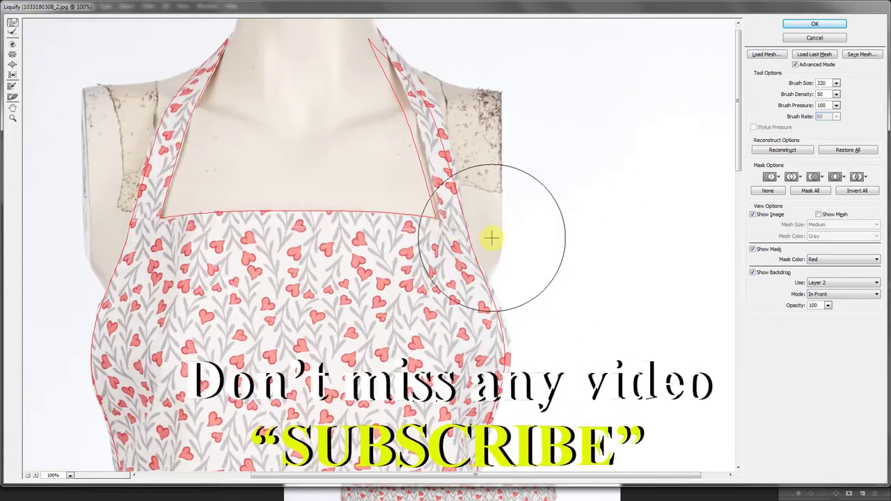
scroll(458, 169, "up", 1)
key("bracketright")
key("bracketright")
left_click_drag(455, 91, 403, 43)
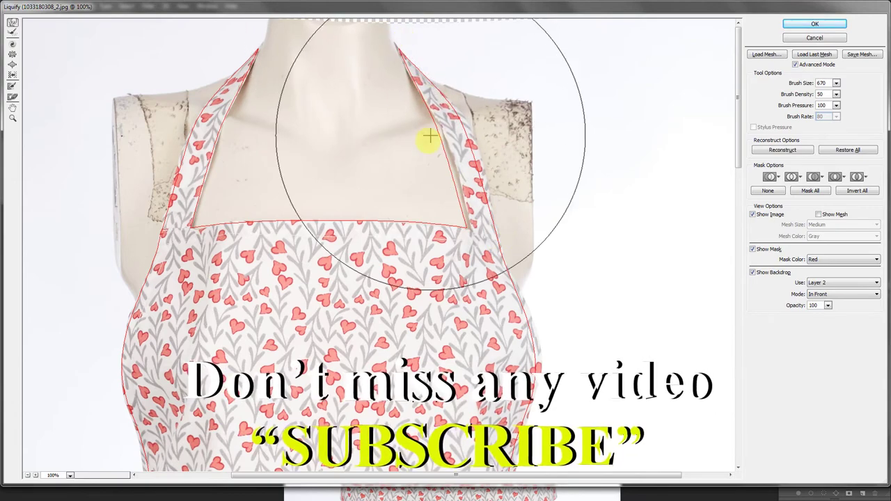
key("bracketleft")
key("bracketleft")
key("bracketleft")
key("bracketleft")
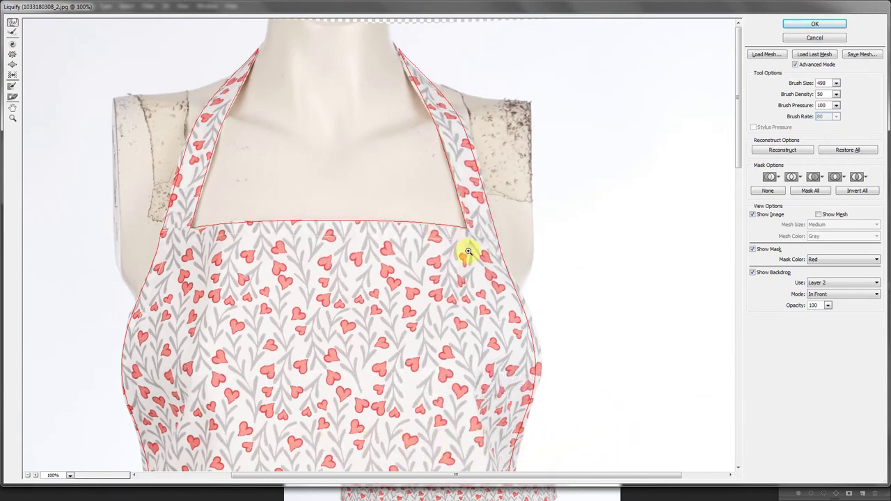
scroll(392, 195, "up", 2)
Step: Fit the neckline corner, bodice edge and left strap to the red outline, then apply Liquify
key("bracketleft")
key("bracketleft")
key("bracketleft")
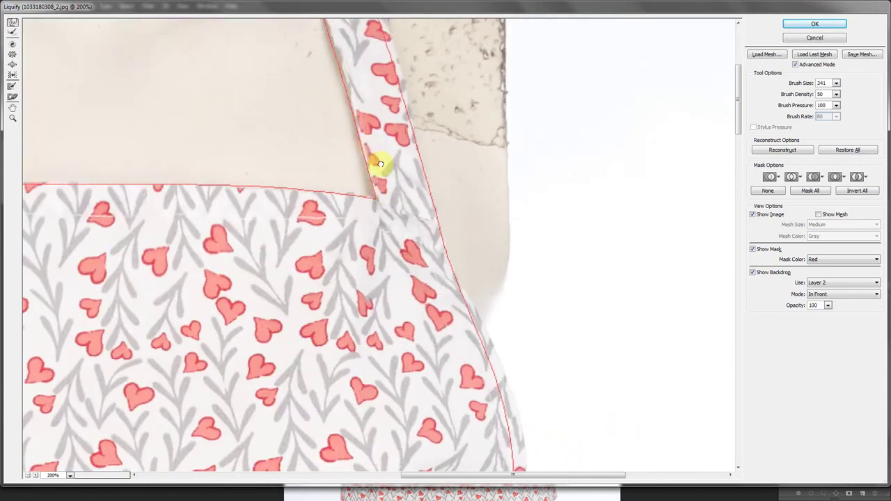
mouse_move(327, 65)
left_mouse_down()
mouse_move(403, 252)
mouse_move(448, 284)
left_mouse_up()
key("bracketleft")
key("bracketleft")
key("bracketleft")
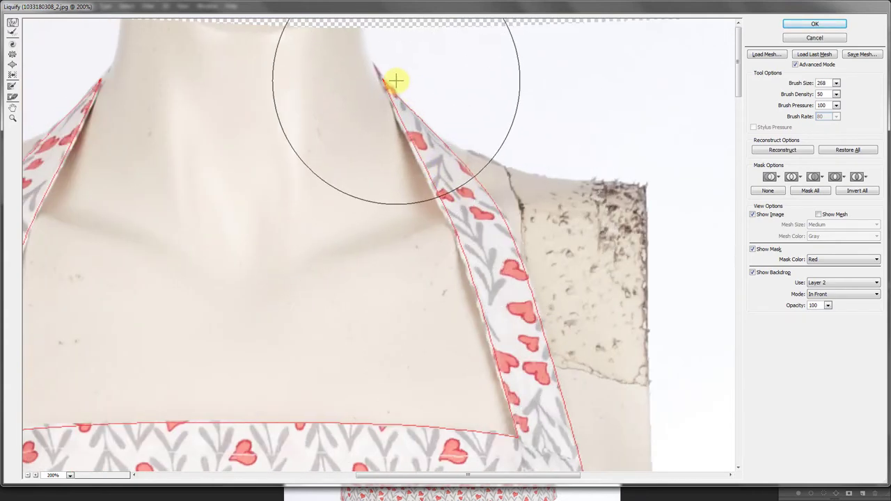
left_click_drag(553, 319, 513, 70)
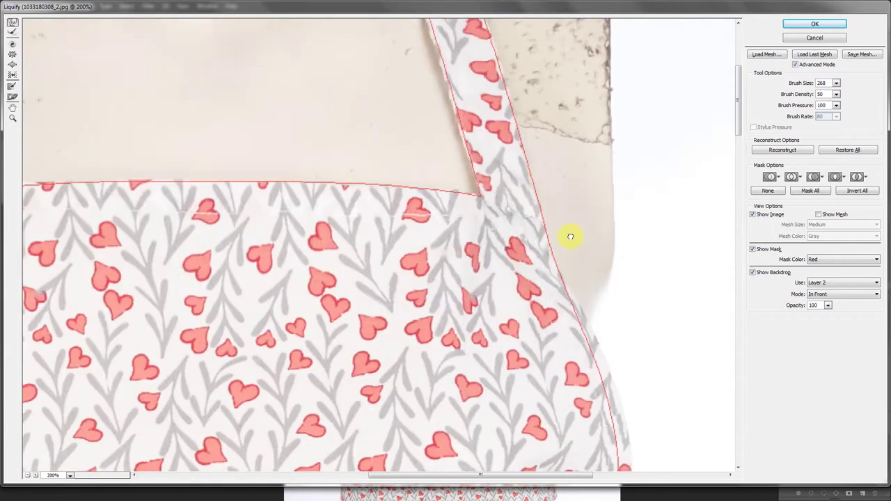
key("bracketright")
key("bracketright")
key("bracketright")
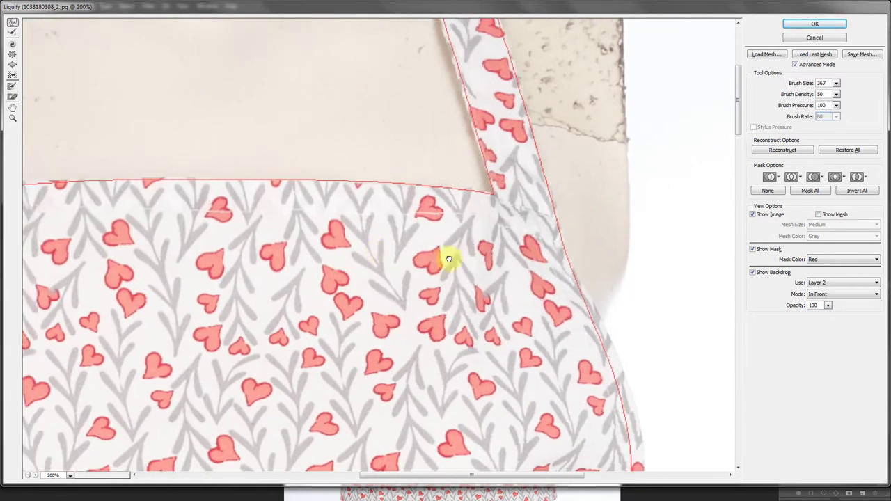
left_click_drag(447, 255, 218, 276)
key("bracketleft")
key("bracketleft")
key("bracketleft")
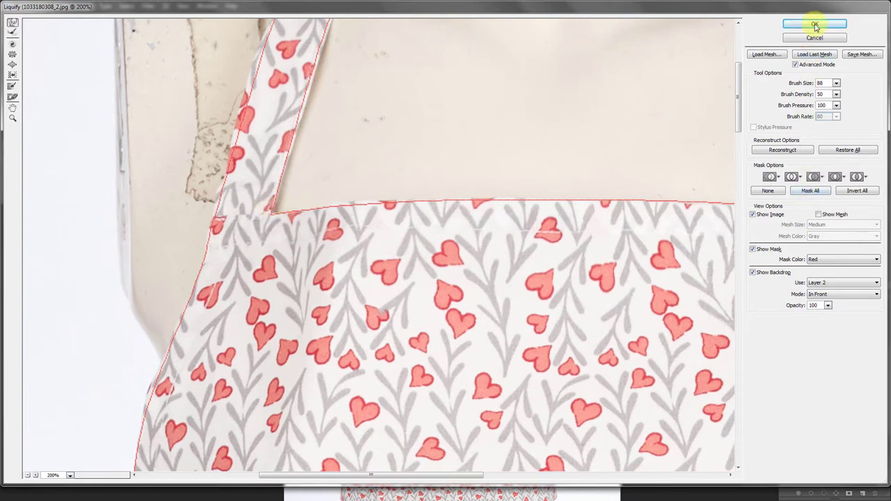
key("Return")
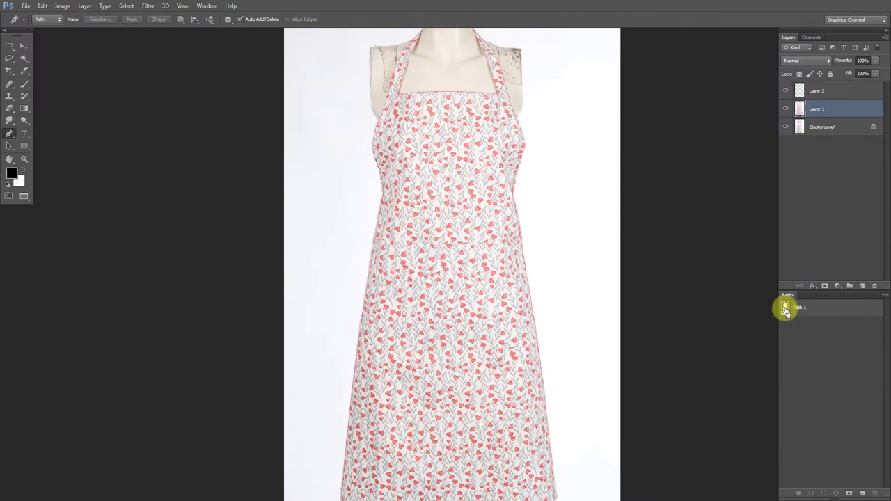
Step: Mask Layer 1 to the apron outline and add a white-filled Background copy
left_click(785, 308, "ctrl")
left_click(824, 286)
left_click(825, 127)
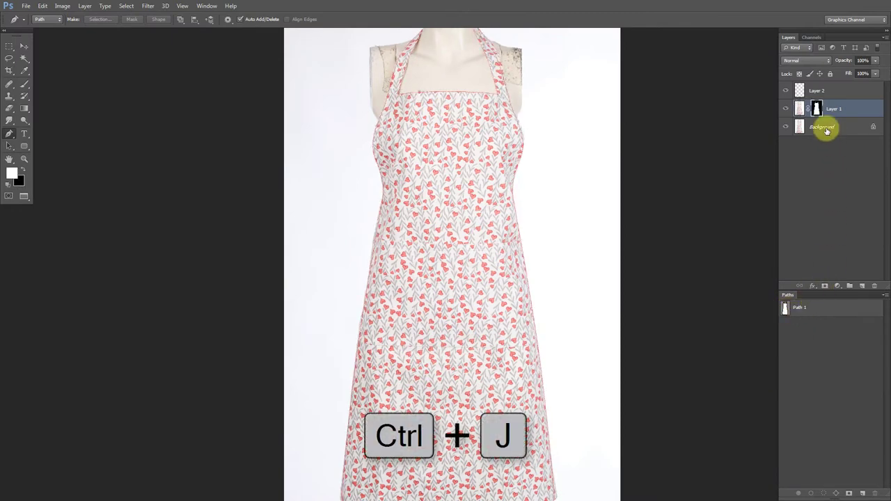
key("ctrl+j")
key("ctrl+BackSpace")
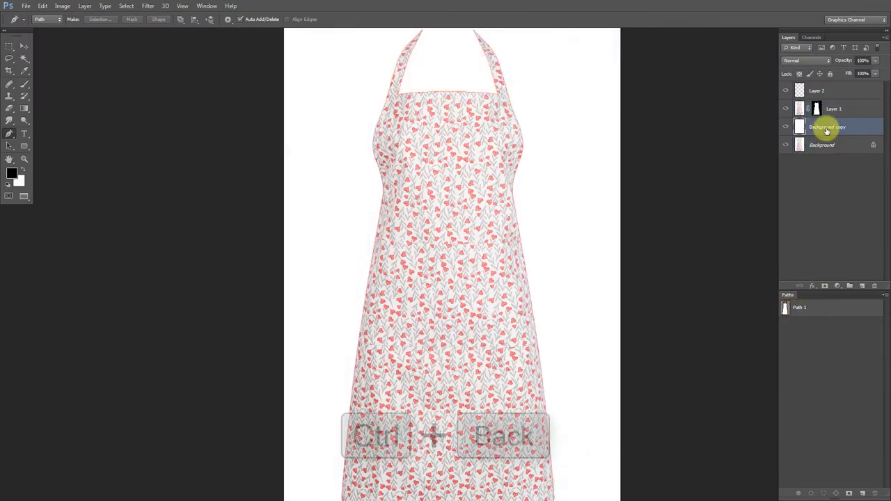
Step: Delete the red guide layer, apply Layer 1's mask, and hide the original Background
left_click(832, 92)
key("Delete")
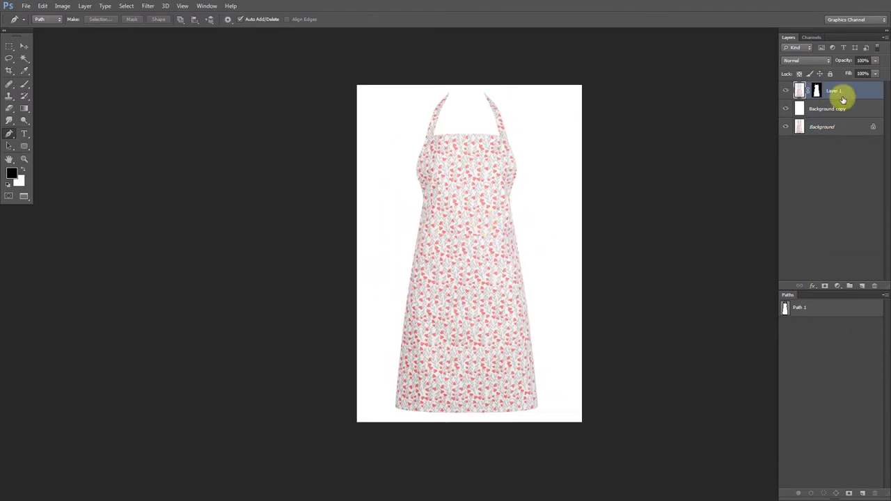
right_click(816, 90)
left_click(770, 119)
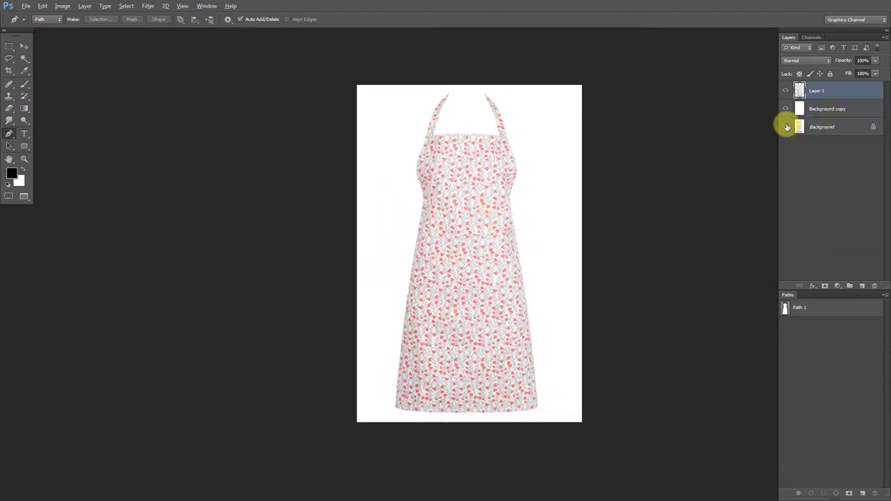
left_click(786, 127)
left_click(786, 127)
left_click(785, 126)
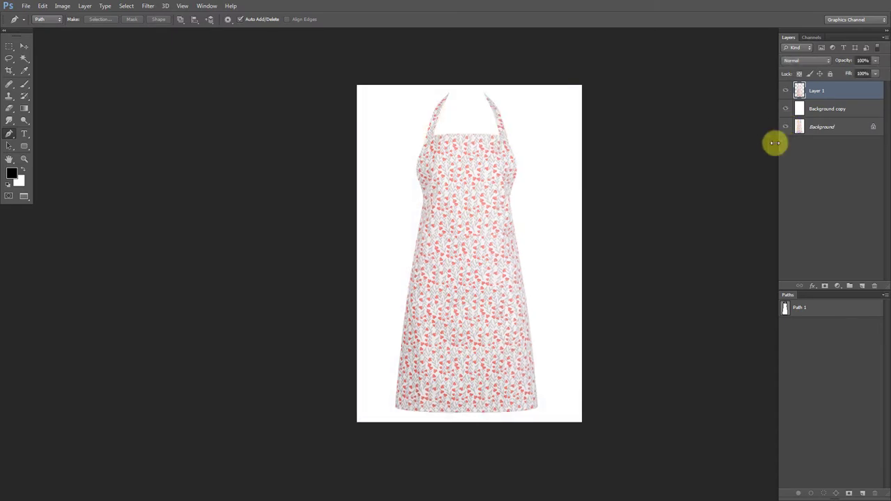
Step: Copy the mannequin's neck-and-shoulder area from the mannequin photo
key("ctrl+Tab")
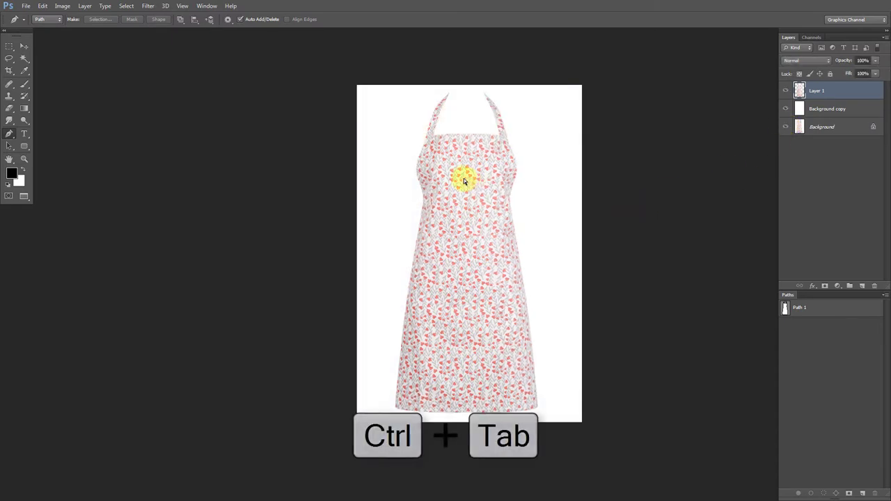
scroll(480, 126, "up", 1)
scroll(489, 144, "up", 1)
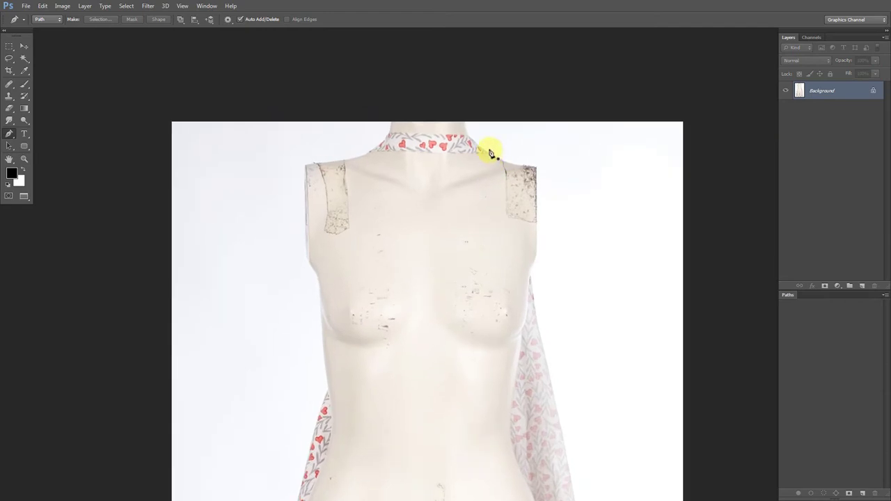
key("m")
left_click_drag(299, 122, 568, 254)
key("ctrl+c")
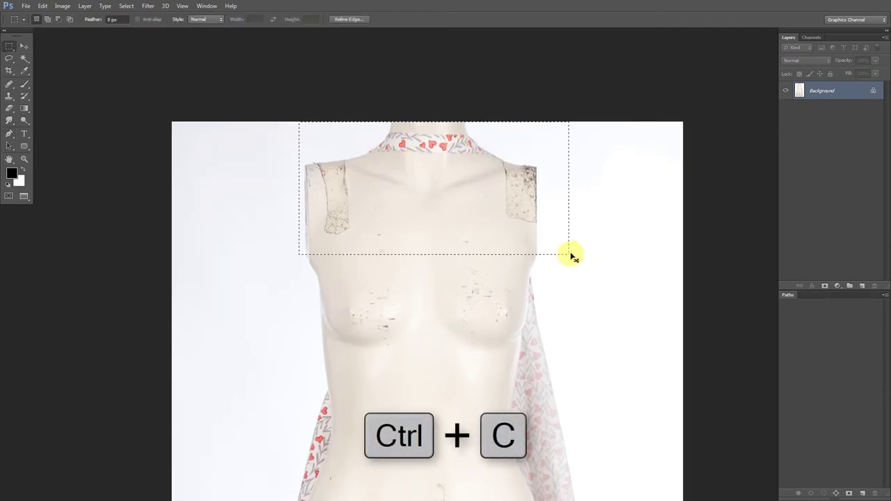
Step: Paste the shoulder area above the Background copy and move it up to the neckline
key("ctrl+Tab")
left_click(832, 109)
key("ctrl+v")
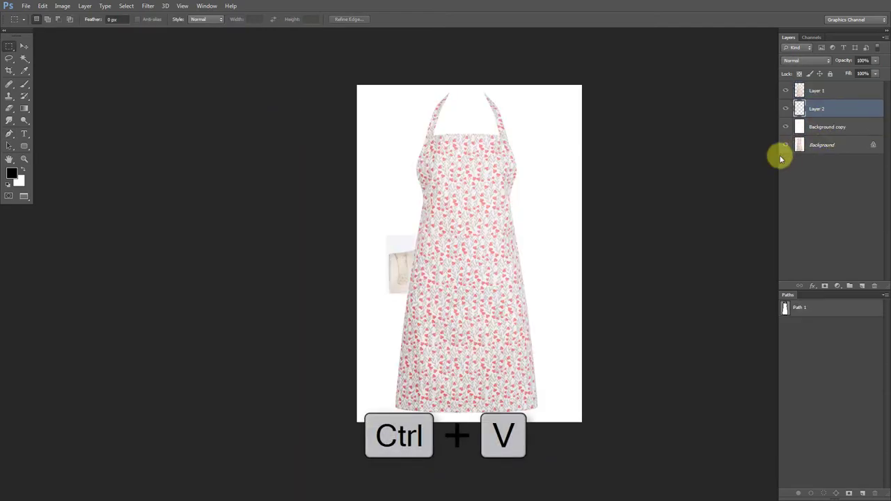
key("ctrl+t")
mouse_move(477, 255)
left_mouse_down()
mouse_move(506, 90)
mouse_move(496, 111)
left_mouse_up()
Step: Nudge the pasted neck piece into alignment and rotate it about -1.9°
scroll(536, 156, "up", 5)
scroll(515, 178, "down", 2)
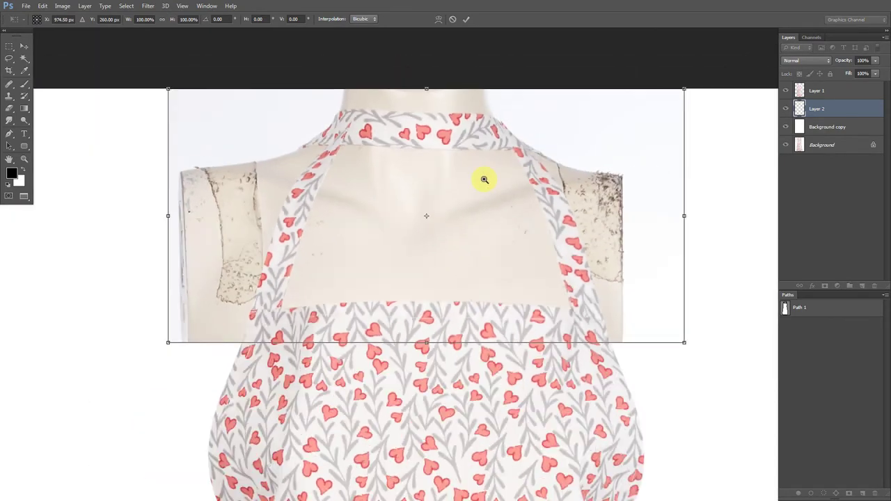
scroll(498, 156, "up", 1)
scroll(514, 138, "up", 1)
left_click_drag(521, 113, 512, 120)
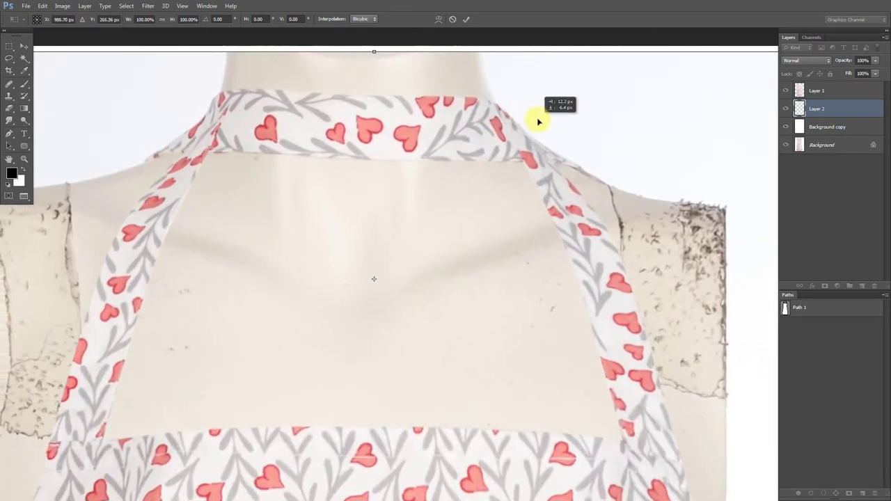
scroll(369, 120, "down", 3)
scroll(268, 175, "up", 3)
left_click_drag(269, 175, 265, 198)
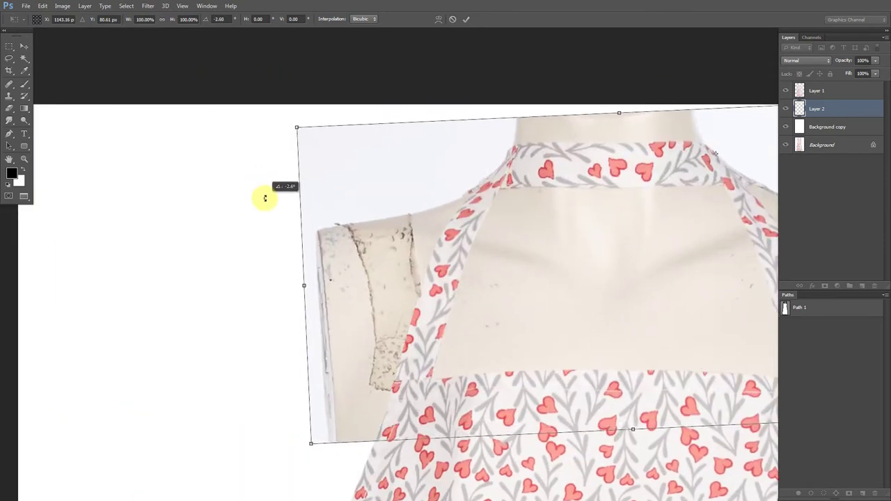
left_click(638, 144)
left_click_drag(620, 175, 515, 165)
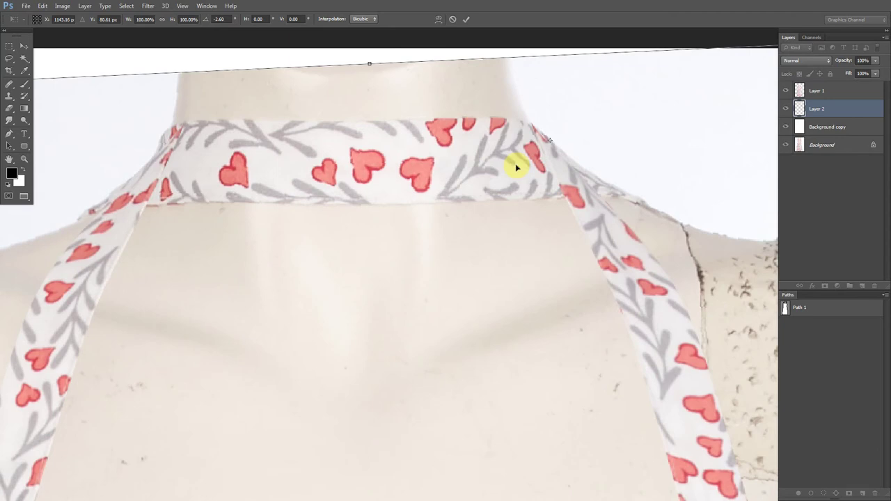
Step: Warp the neck piece, pulling both shoulder areas down behind the bib, and commit
left_click(438, 20)
key("ctrl+minus")
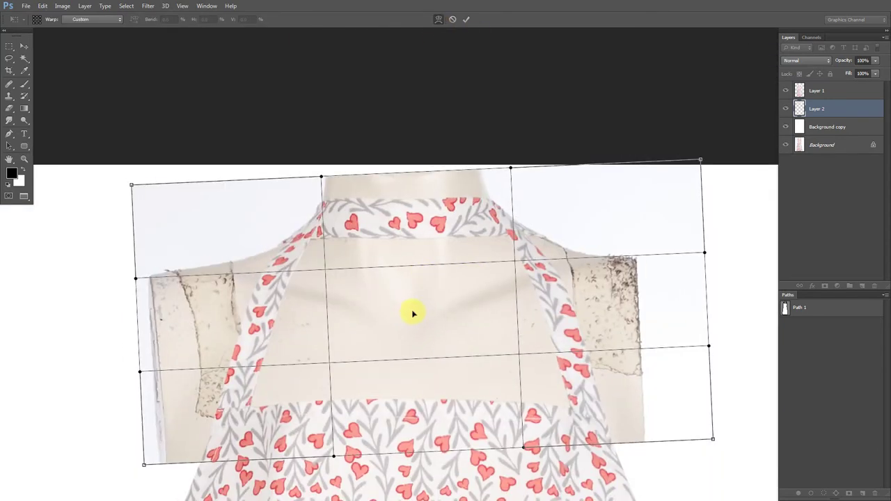
key("ctrl+plus")
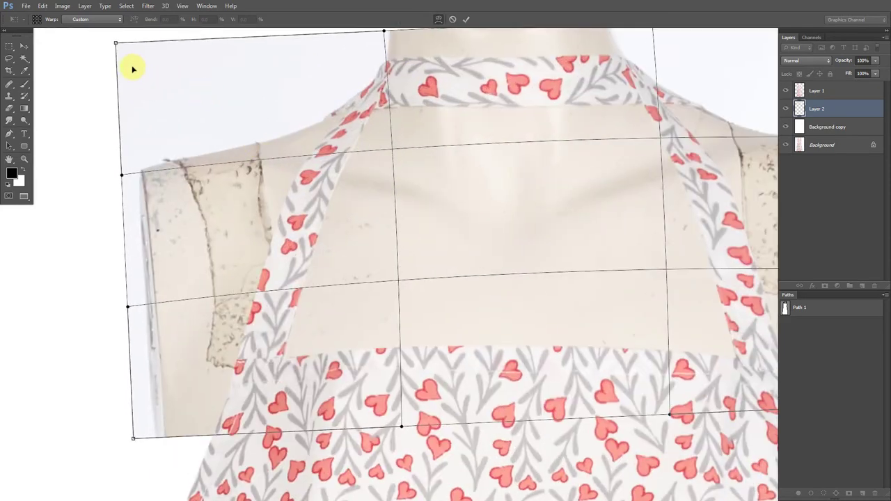
left_click_drag(134, 69, 133, 84)
scroll(619, 121, "right", 5)
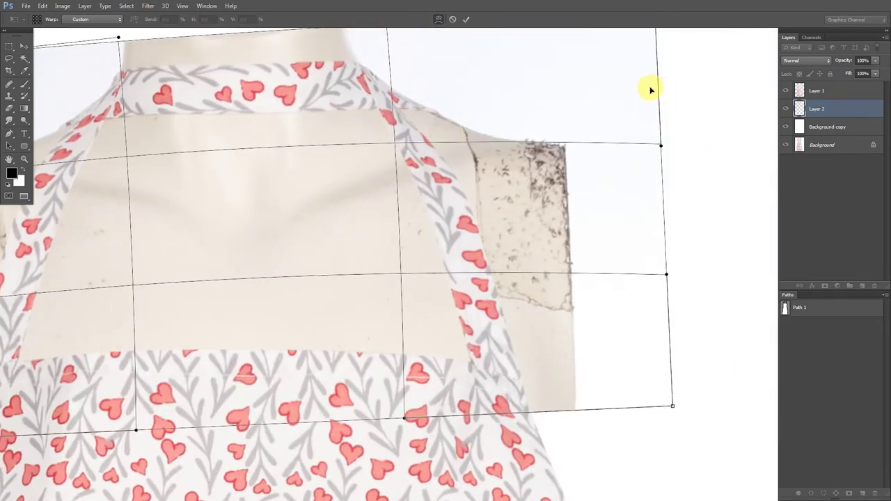
left_click_drag(651, 89, 648, 95)
left_click_drag(424, 109, 601, 129)
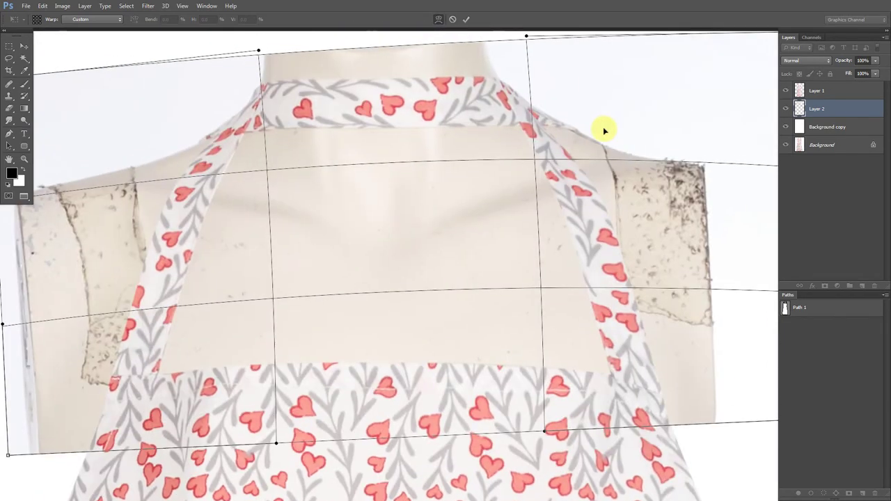
key("Return")
mouse_move(555, 151)
left_mouse_down()
mouse_move(527, 146)
mouse_move(552, 179)
left_mouse_up()
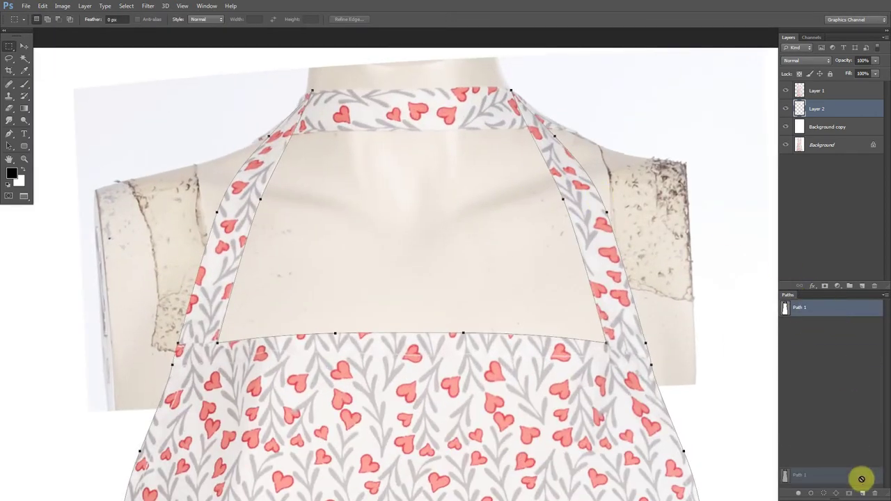
Step: Back up Path 1 as a duplicate and add two anchor points along the right strap edge
left_click_drag(835, 310, 862, 493)
left_click(815, 314)
key("p")
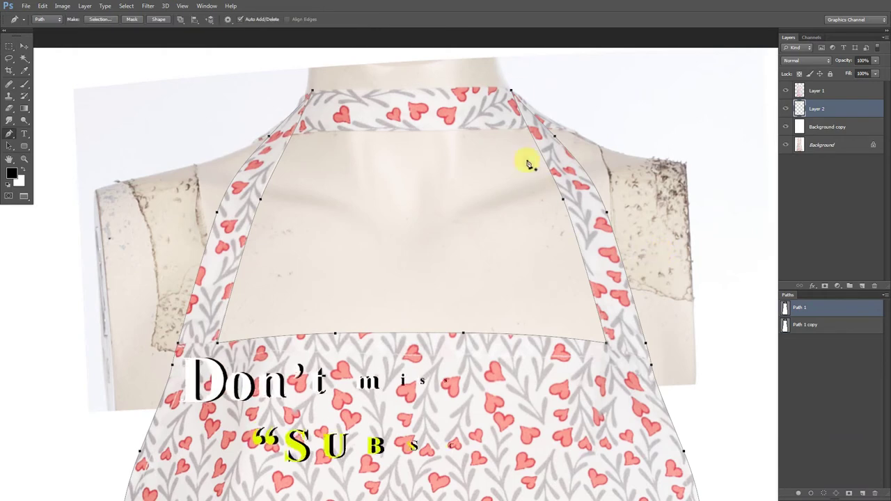
left_click_drag(526, 159, 553, 139)
left_click(573, 193)
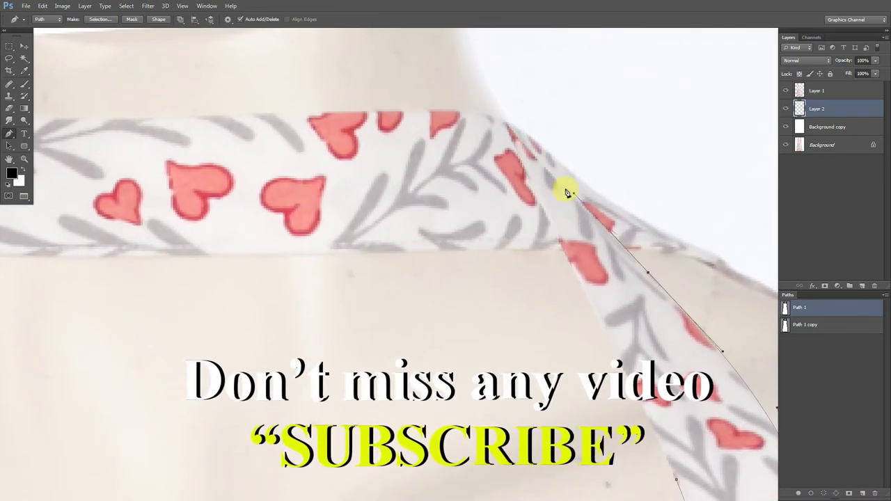
left_click(541, 163)
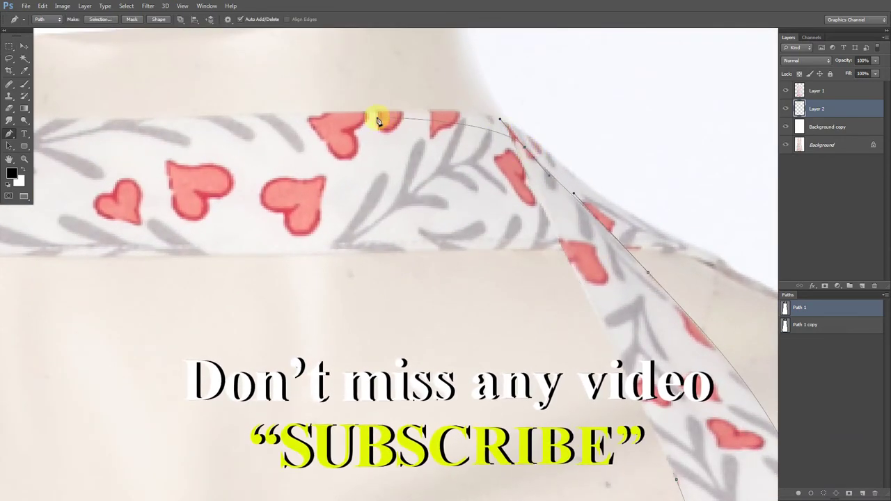
Step: Zoom and pan along the neck strap to inspect Path 1 around the strap corners
key("ctrl+minus")
key("ctrl+plus")
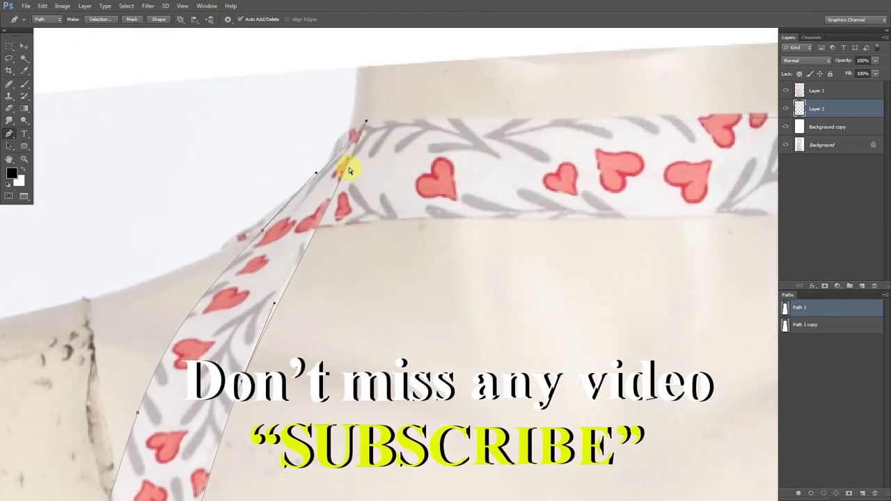
key("ctrl+plus")
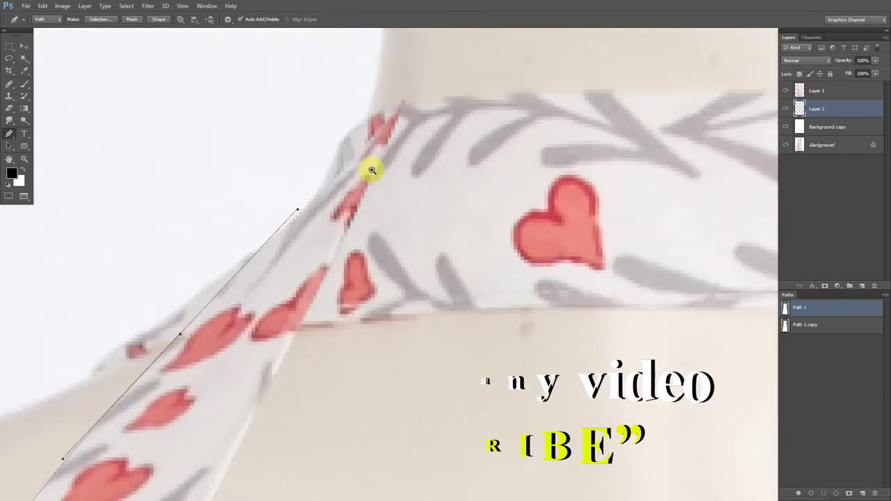
left_click_drag(474, 127, 402, 125)
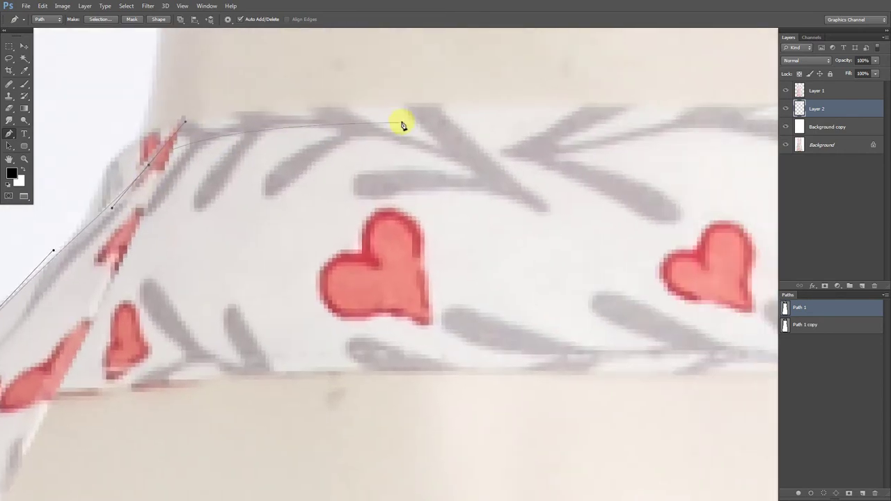
key("ctrl+minus")
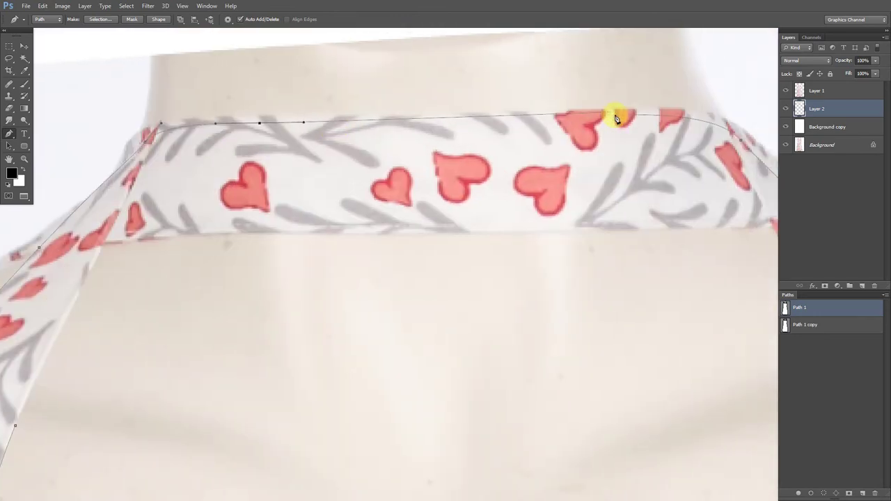
key("ctrl+minus")
key("ctrl+minus")
key("ctrl+plus")
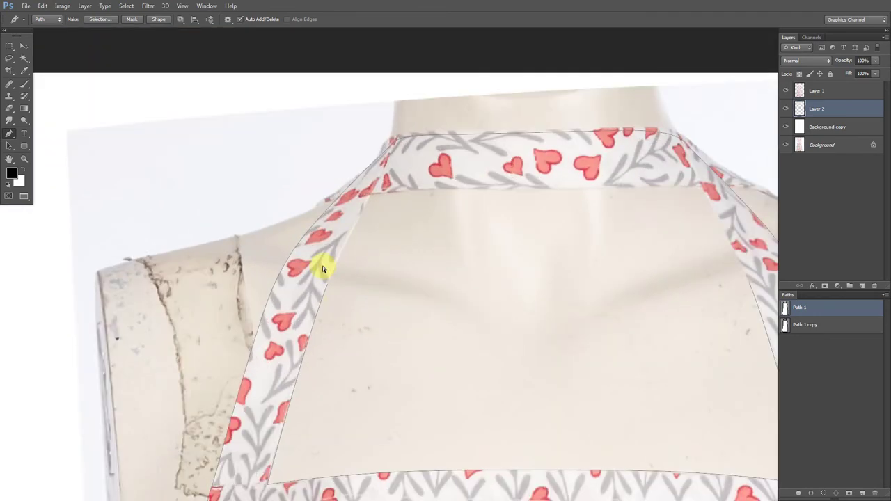
scroll(366, 194, "up", 3)
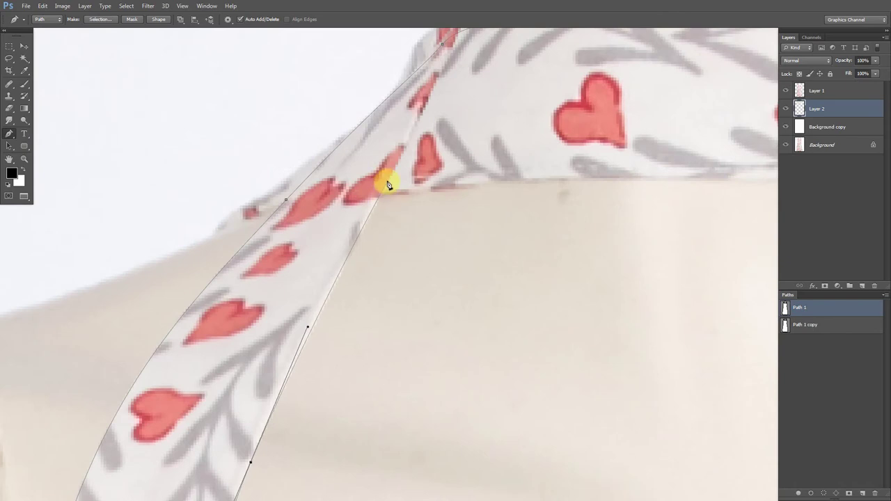
scroll(401, 160, "down", 3)
scroll(431, 161, "right", 3)
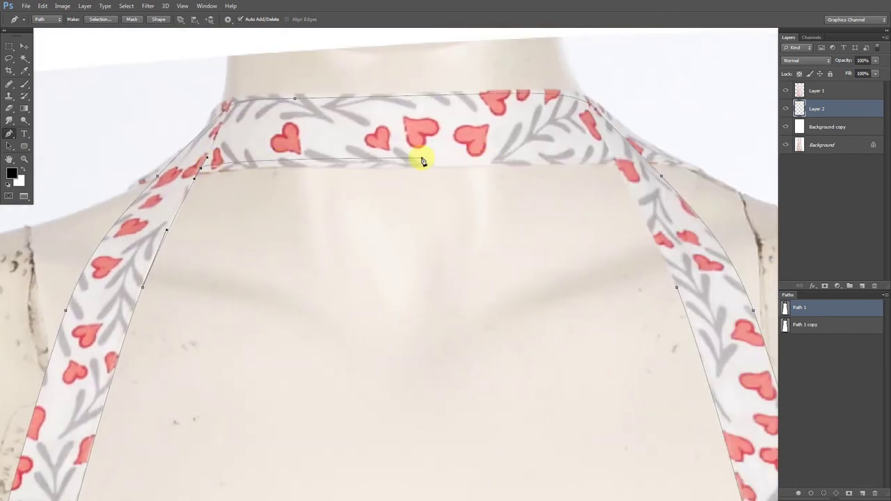
scroll(512, 159, "down", 1)
scroll(513, 159, "right", 3)
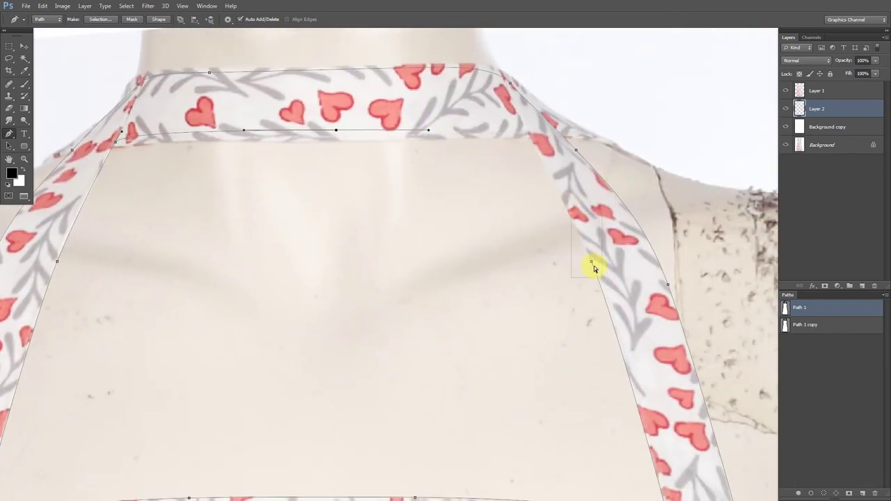
left_click(550, 152)
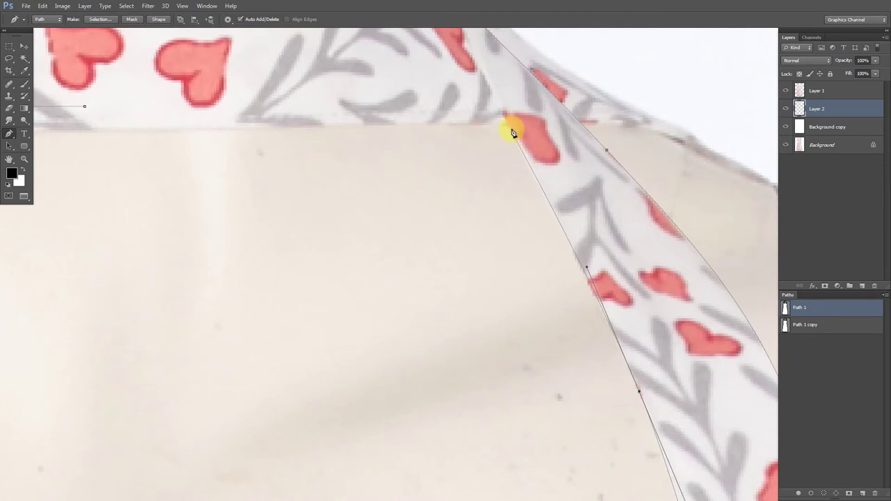
left_click(461, 109, "alt")
left_click(549, 115)
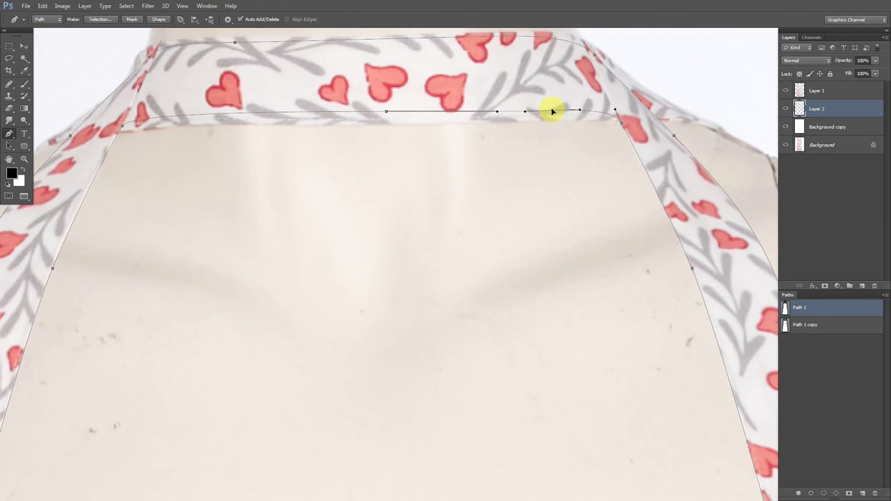
Step: Leave Quick Mask and delete everything outside the Path 1 apron outline
key("q")
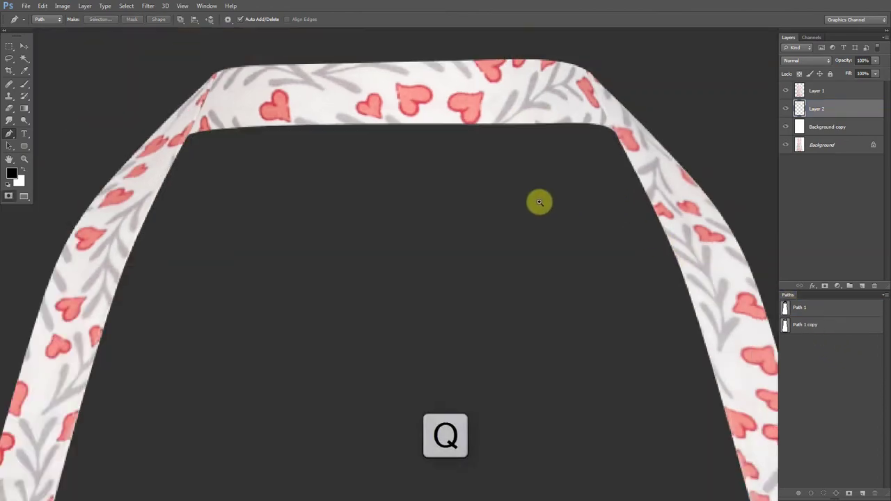
scroll(537, 201, "down", 3)
scroll(556, 223, "down", 2)
scroll(513, 207, "down", 2)
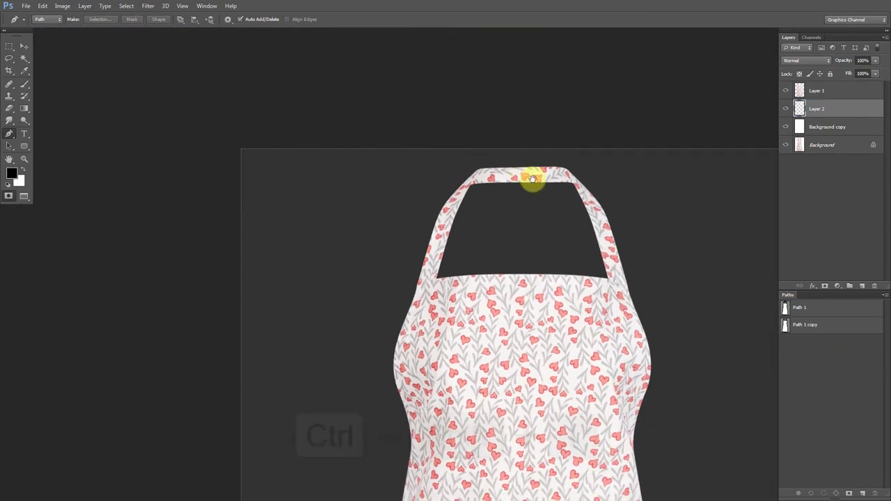
left_click(795, 308, "ctrl")
key("ctrl+shift+i")
key("Delete")
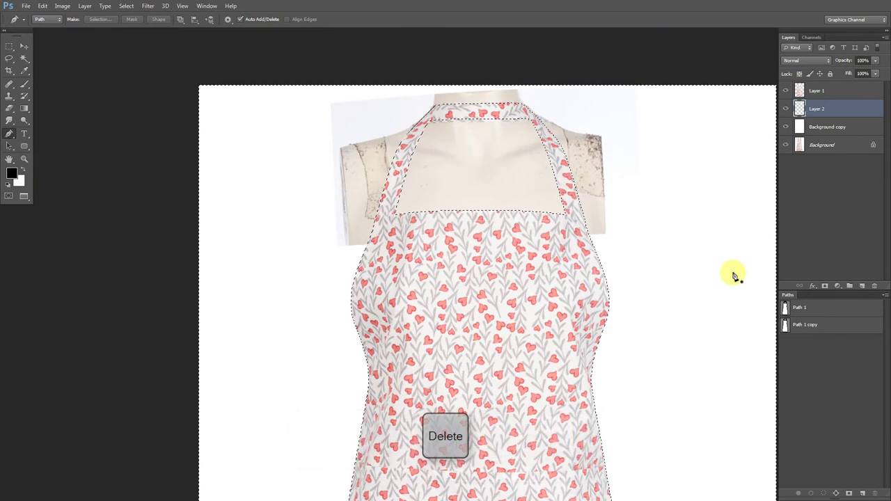
Step: On Layer 1, erase and smudge the strap's top-left corner rounder
scroll(537, 130, "up", 5)
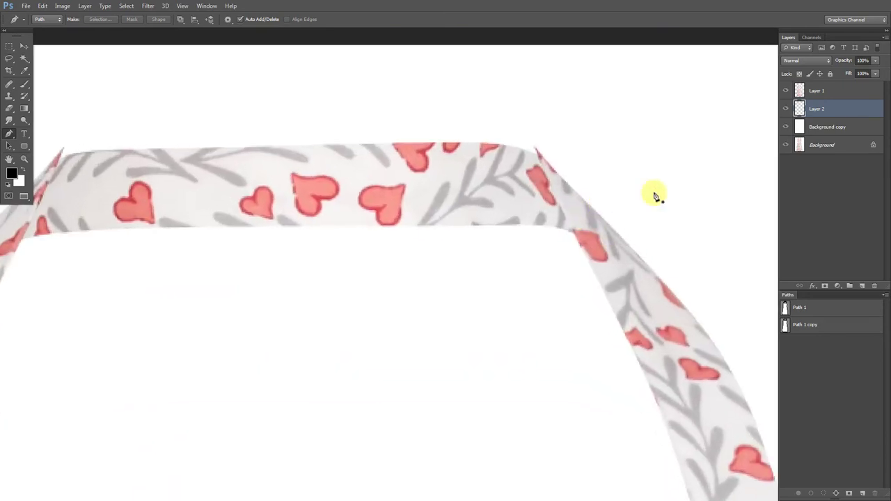
left_click(838, 92)
key("e")
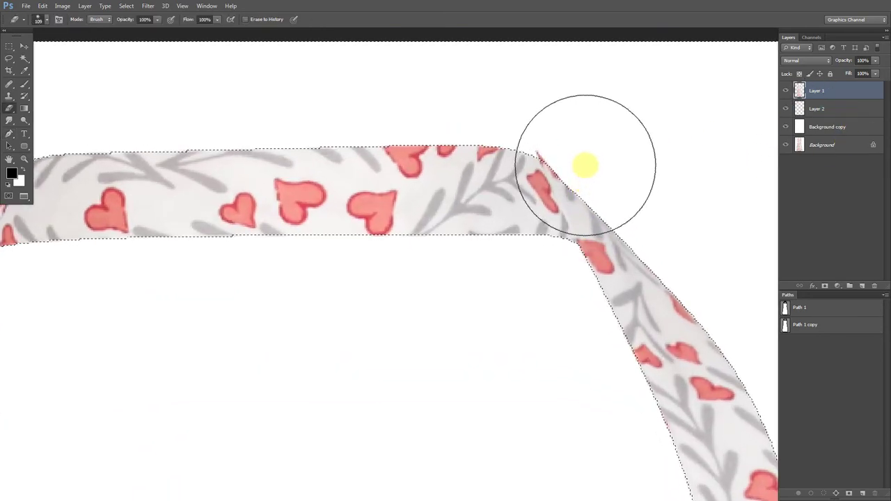
scroll(364, 149, "down", 5)
scroll(453, 235, "up", 5)
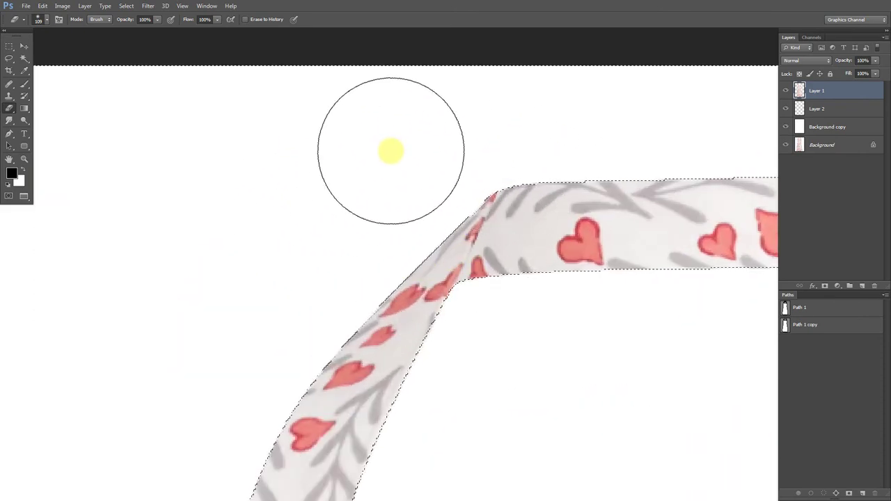
left_click(9, 120)
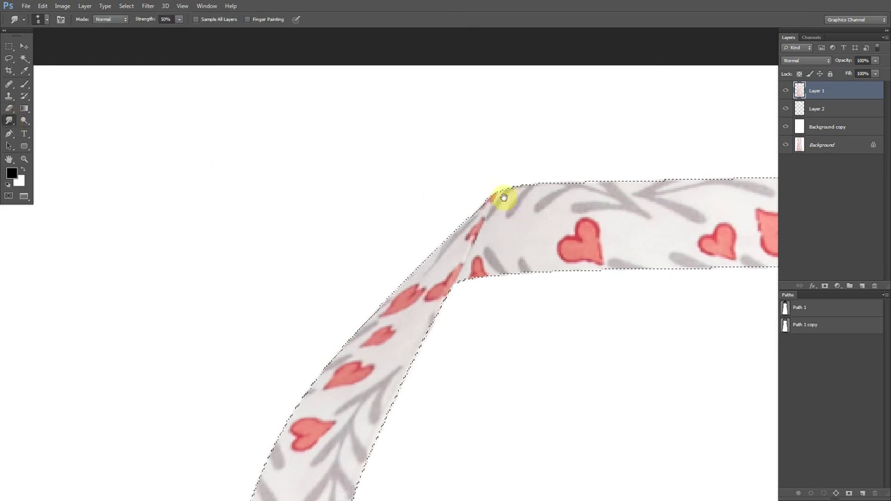
scroll(504, 199, "up", 3)
scroll(367, 189, "up", 1)
left_click_drag(350, 185, 380, 179)
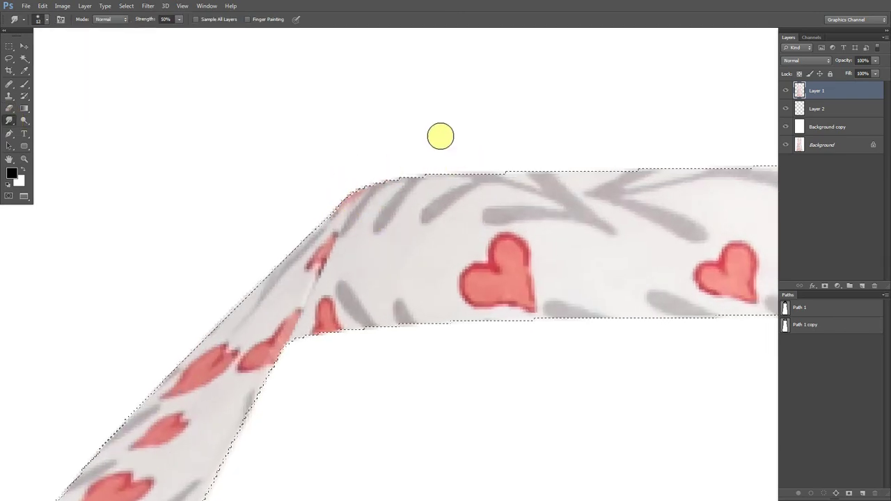
Step: Bring the apron body into view and open Layer 1's layer style settings
scroll(335, 180, "down", 3)
scroll(695, 213, "up", 3)
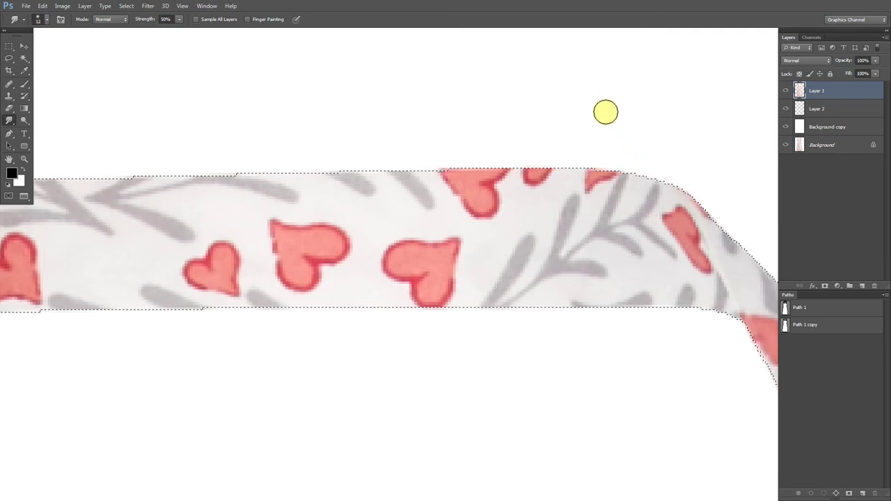
scroll(602, 219, "down", 2)
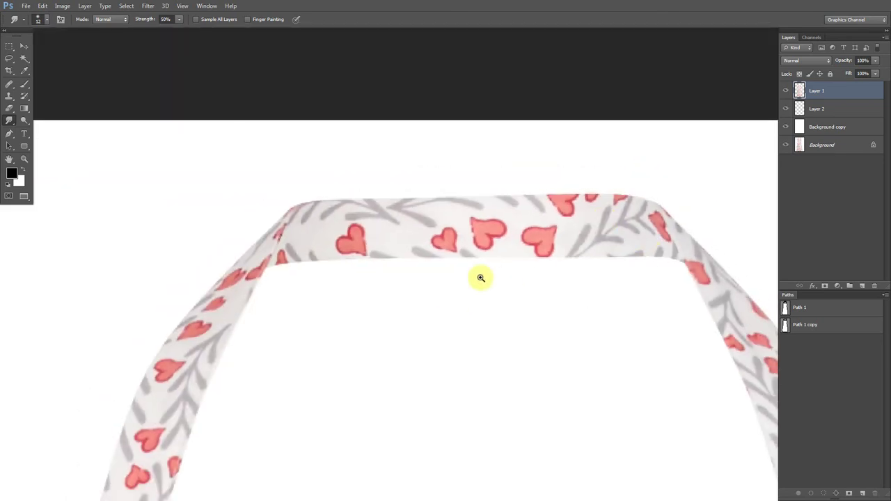
scroll(422, 304, "down", 3)
left_click_drag(487, 329, 471, 227)
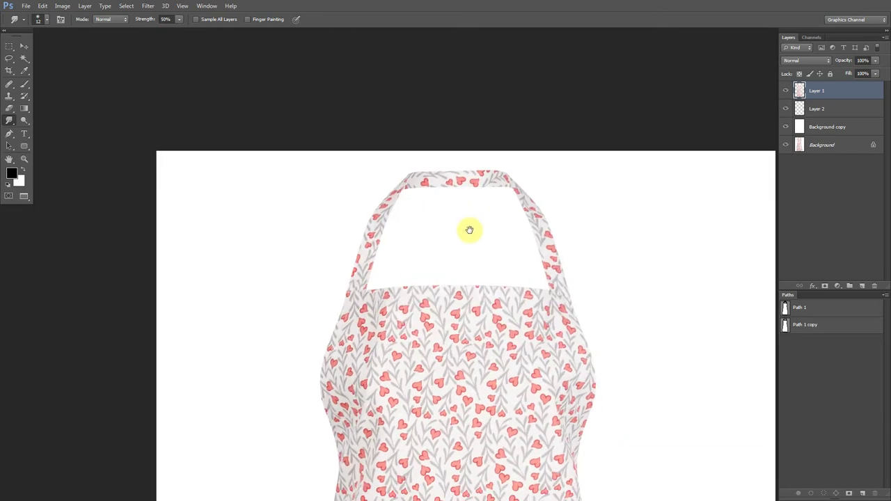
scroll(521, 208, "up", 2)
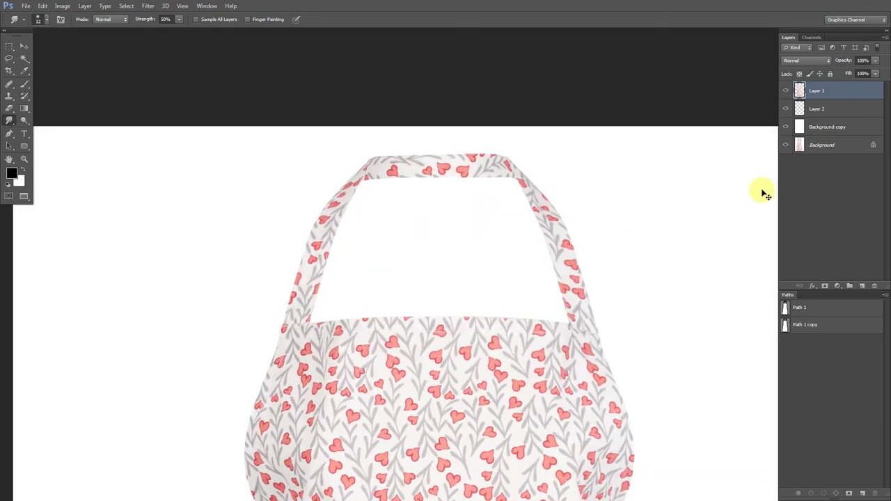
double_click(878, 92)
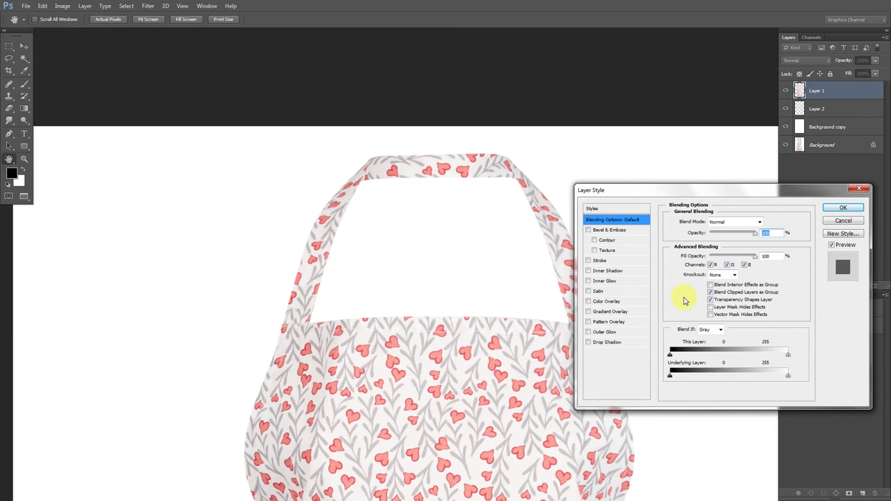
Step: Add a Drop Shadow with opacity 100, size 43, distance 6, and split it onto its own layer
left_click(609, 342)
left_click_drag(738, 238, 749, 236)
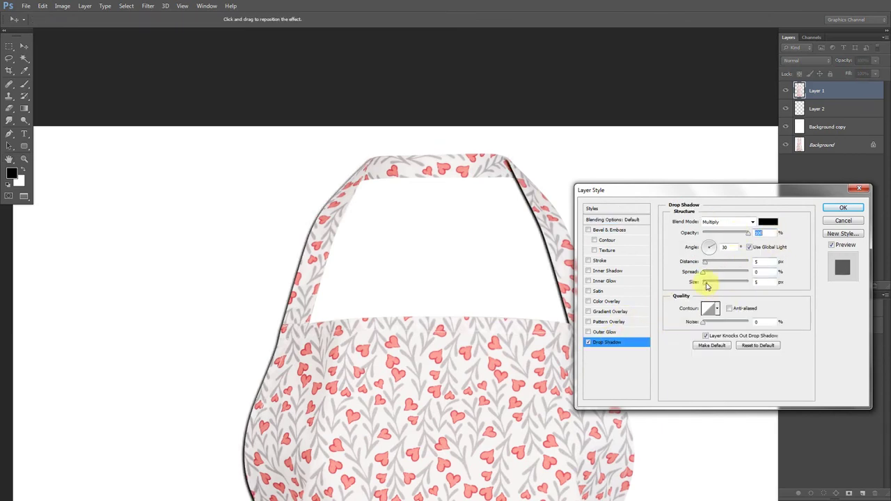
left_click_drag(706, 285, 721, 285)
scroll(536, 195, "up", 5)
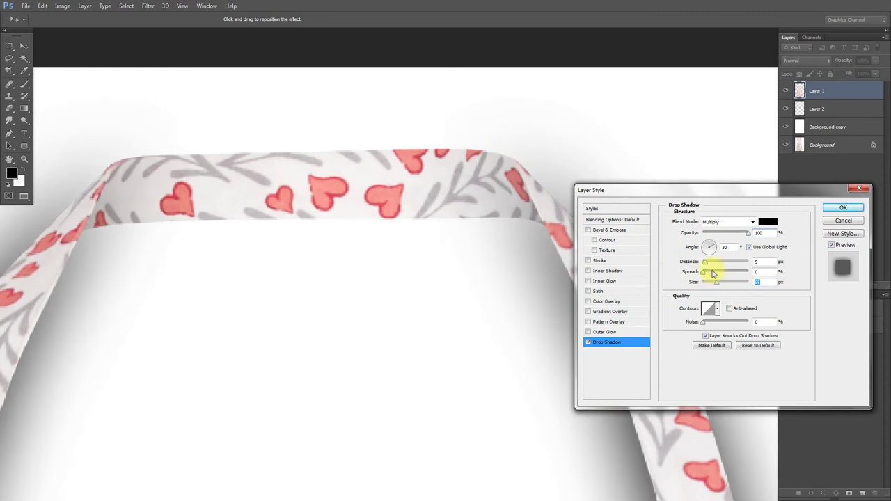
left_click_drag(703, 266, 712, 284)
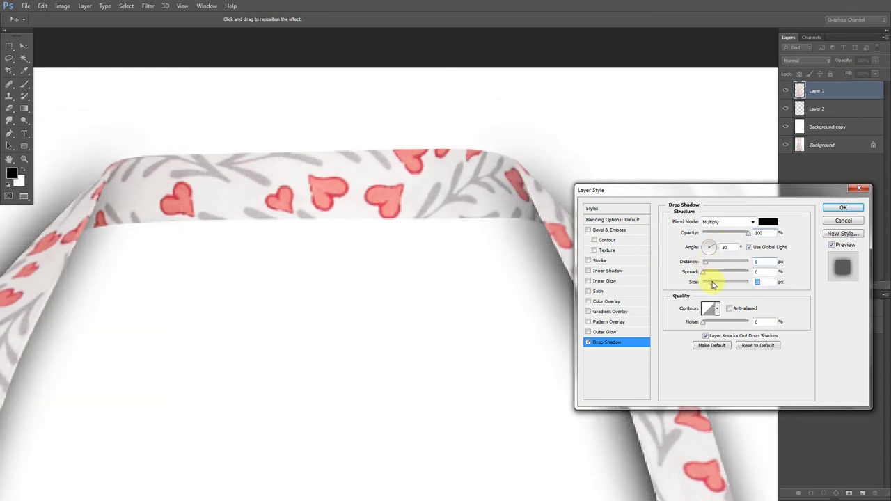
left_click(843, 208)
right_click(821, 110)
left_click(806, 297)
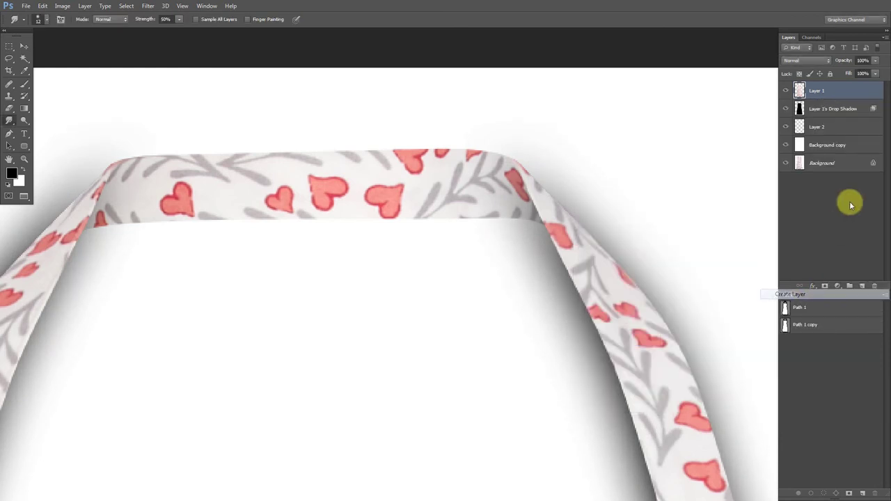
Step: Marquee the neck opening and clear the drop shadow inside it
left_click(829, 110)
left_click(799, 127, "ctrl")
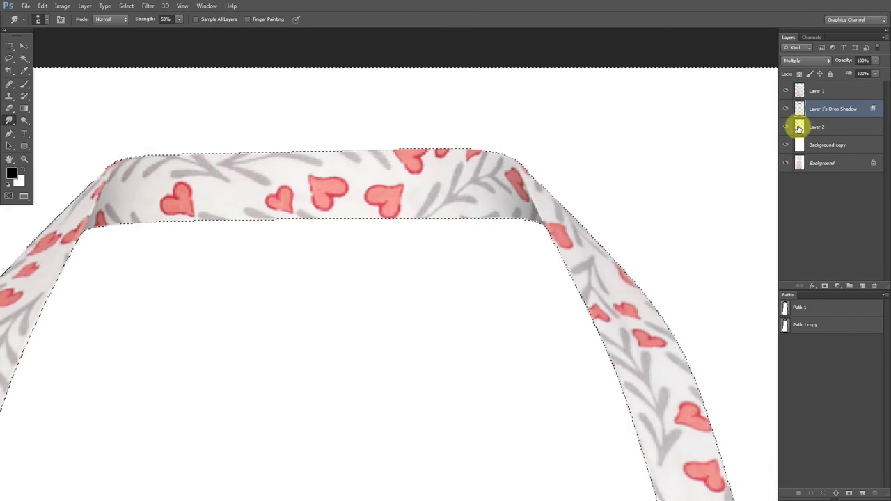
scroll(472, 237, "down", 2)
scroll(489, 234, "down", 2)
key("ctrl+d")
key("m")
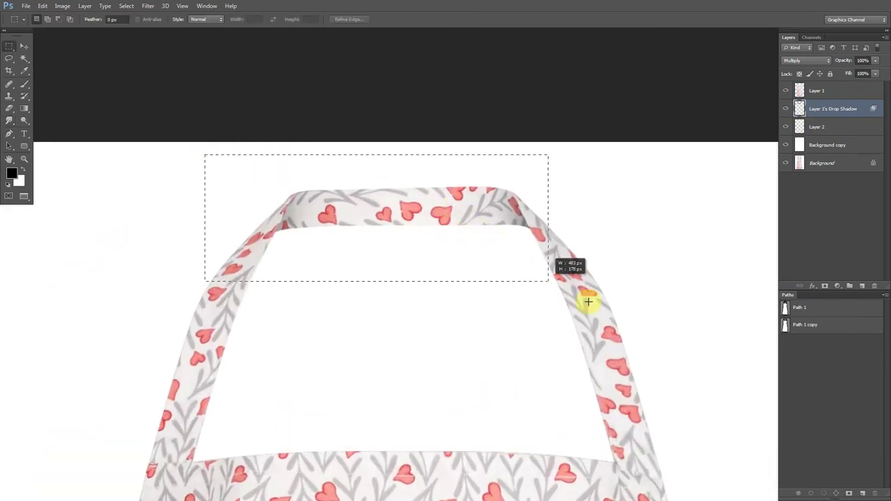
left_click_drag(588, 302, 593, 305)
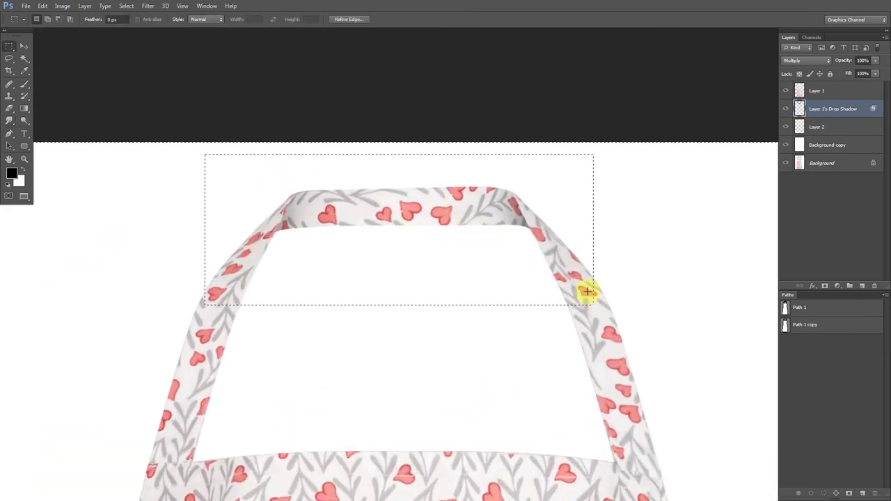
left_click(813, 126)
key("ctrl+d")
Step: Group the three apron layers into Group 1 and create a merged copy on top
left_click(811, 109)
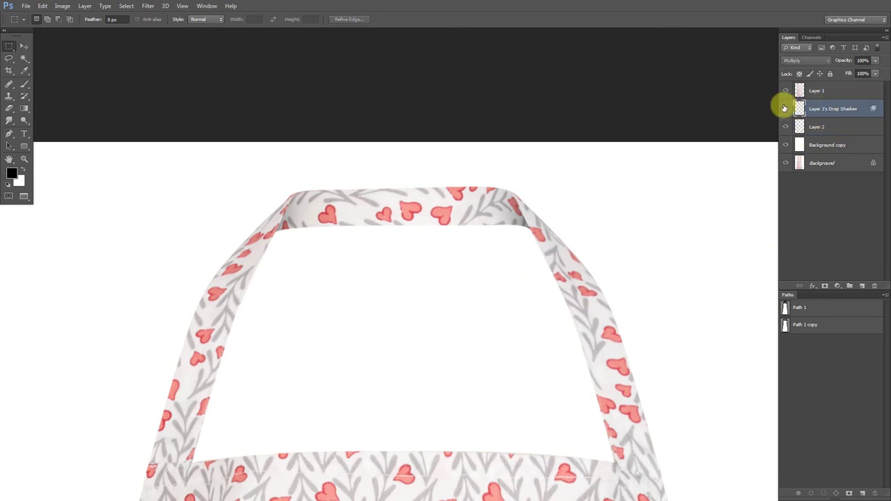
scroll(557, 230, "down", 2)
left_click(832, 90)
left_click(828, 126, "shift")
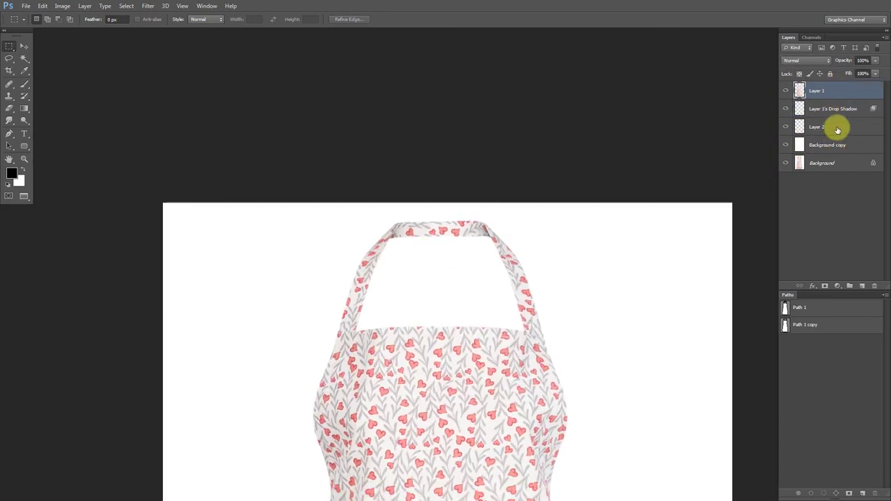
key("ctrl+g")
key("ctrl+alt+e")
Step: Hide Group 1, compare against the original photo, and zoom over the neck straps
left_click(785, 105)
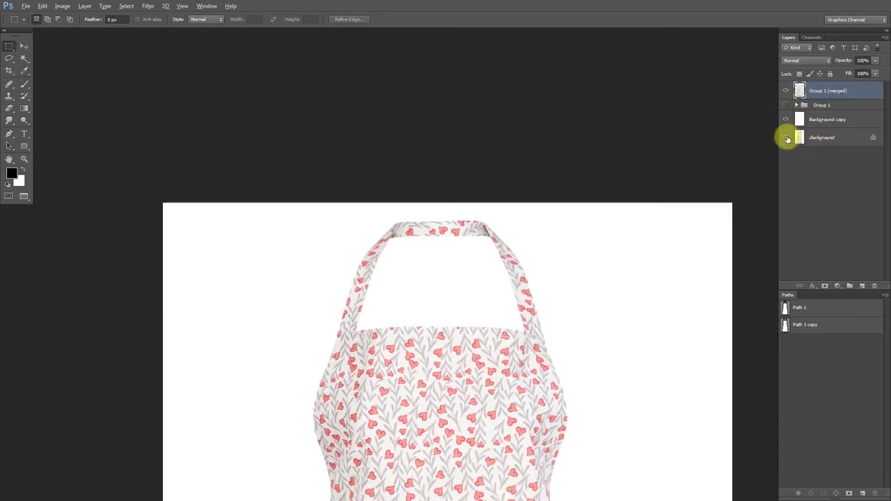
left_click(787, 137)
left_click(456, 273)
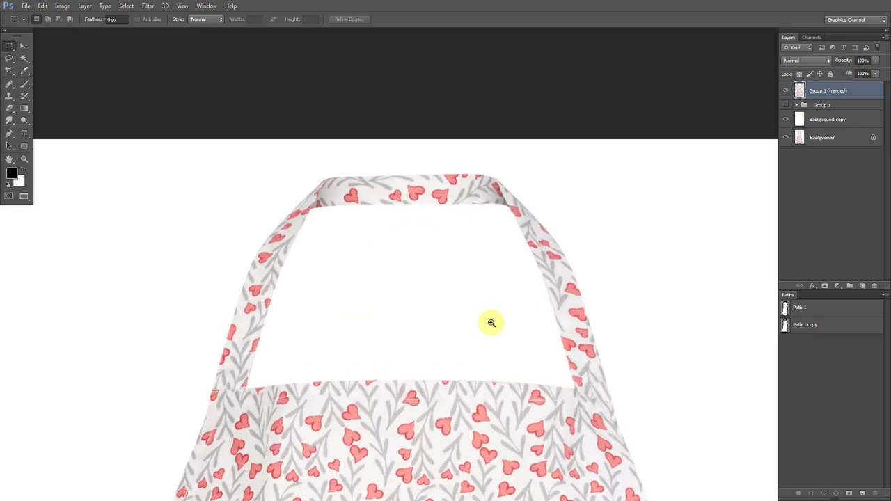
left_click(492, 323)
left_click(492, 202, "alt")
left_click(425, 209)
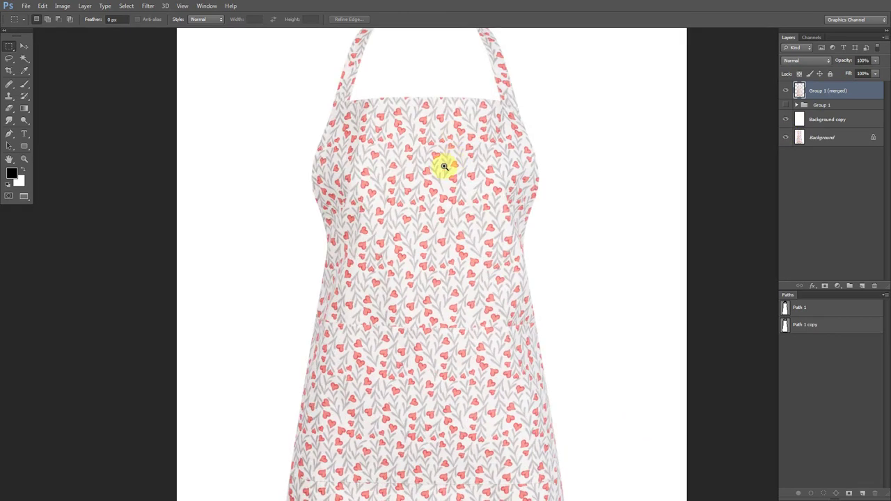
left_click(447, 252, "alt")
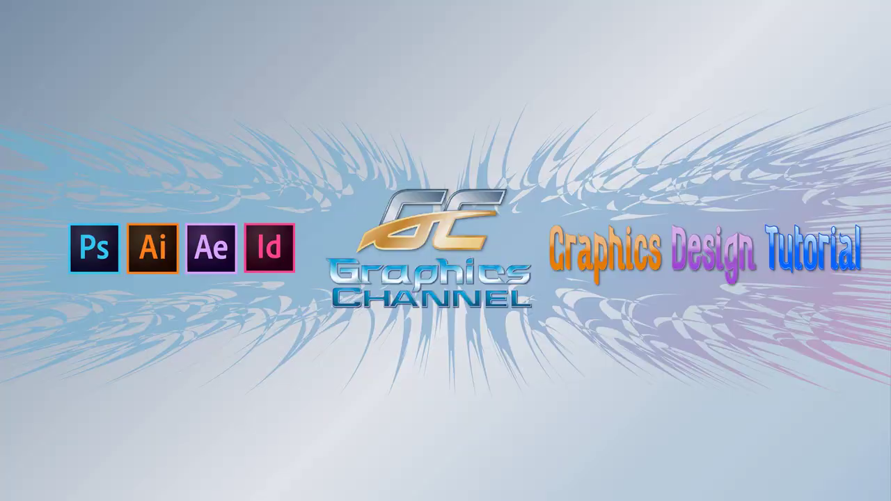